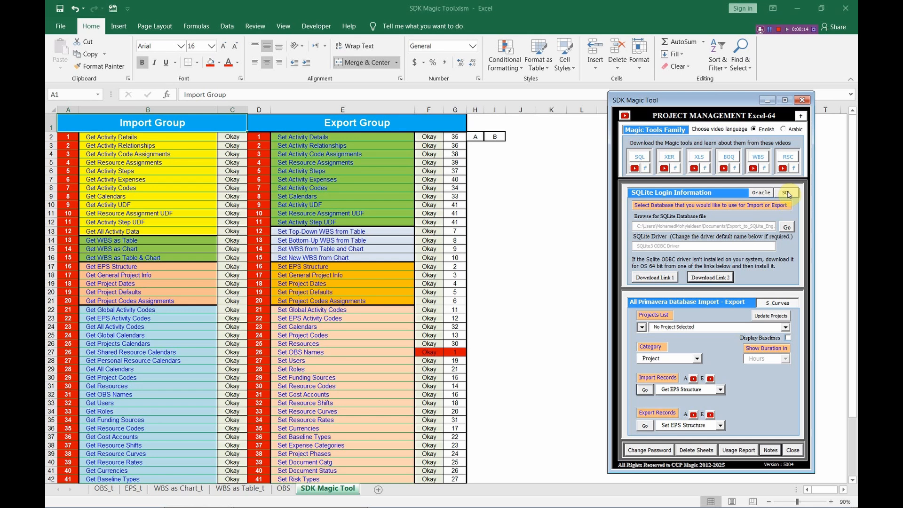
left_click(785, 195)
left_click(760, 196)
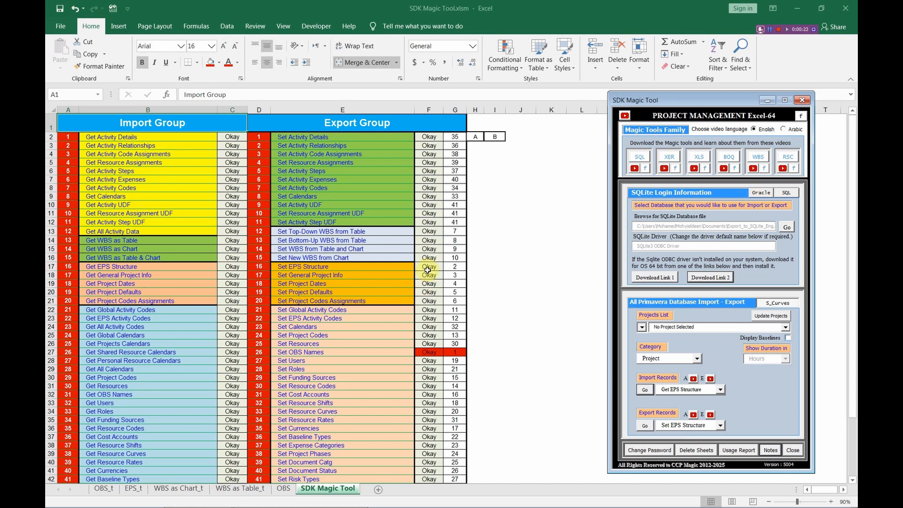
- Fill cells F17:G17 beside Set EPS Structure in the Export Group with red
left_click_drag(429, 267, 453, 267)
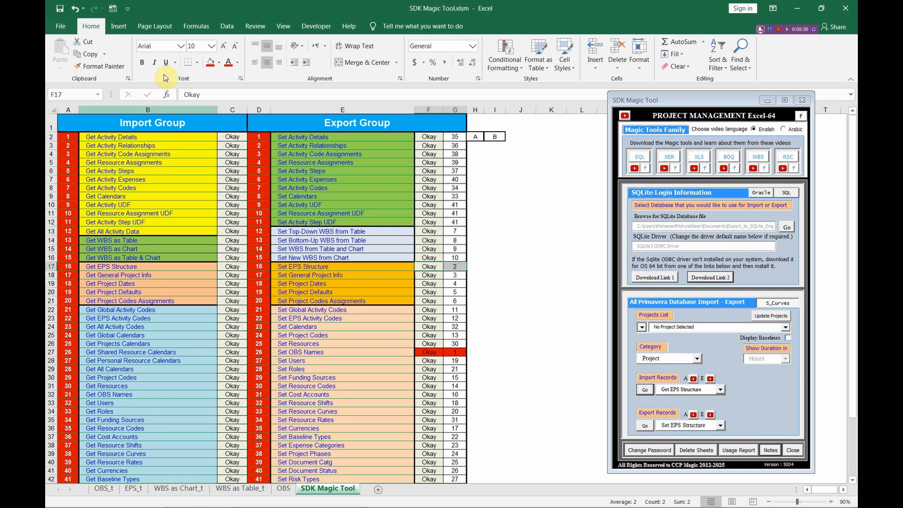
left_click(211, 68)
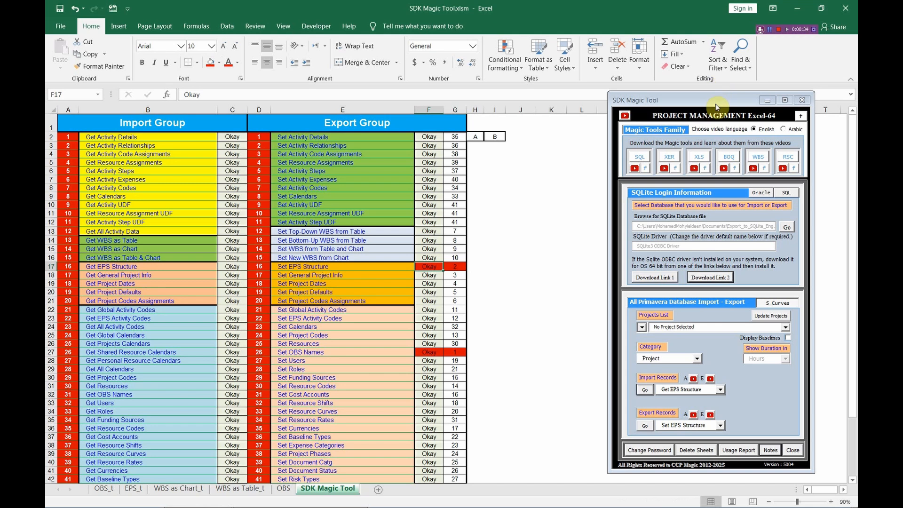
- Import the EPS from the SQLite database with Get EPS Structure, and widen column H of the resulting EPS sheet
left_click_drag(716, 106, 719, 79)
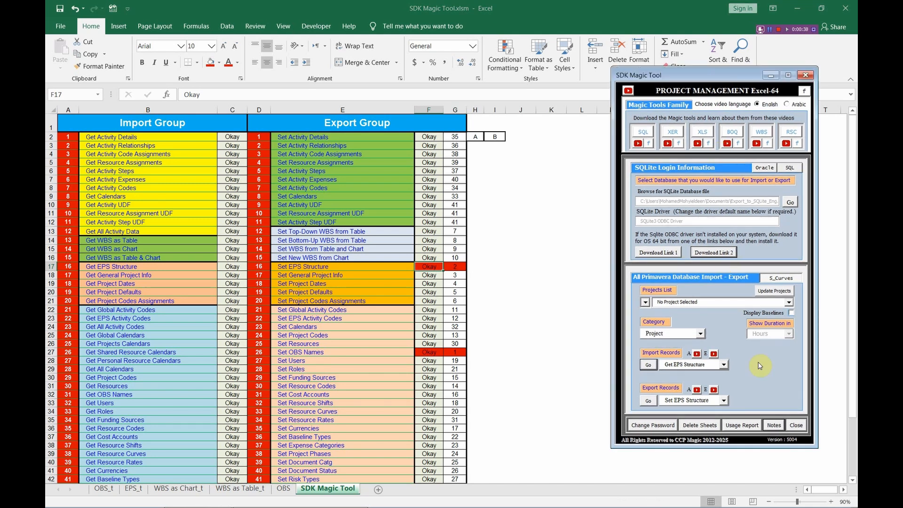
left_click(725, 365)
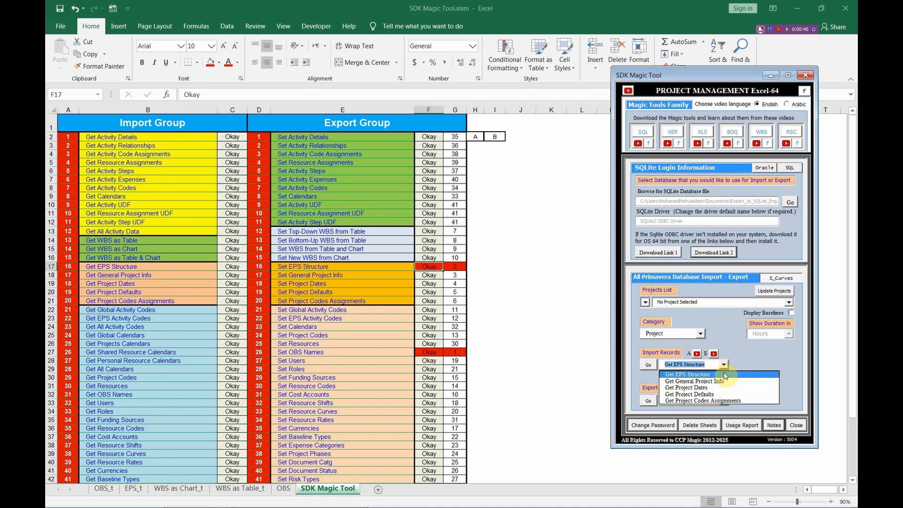
left_click(726, 375)
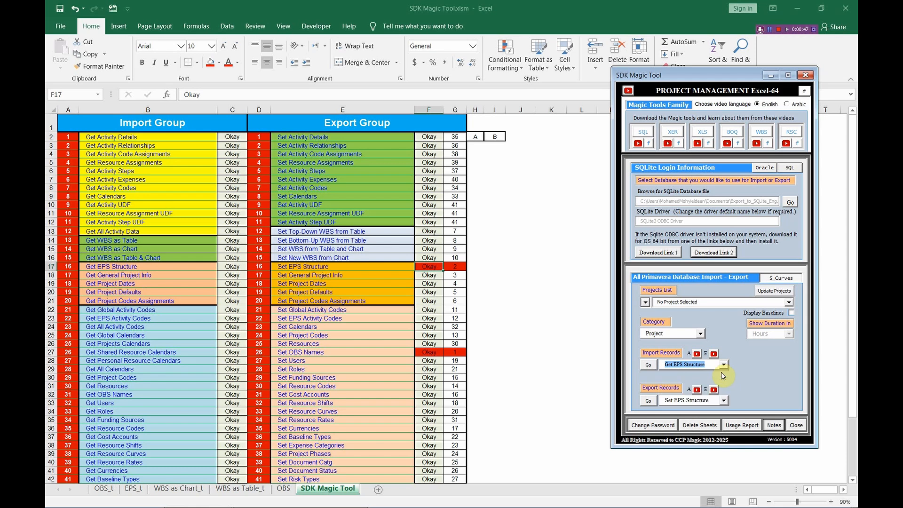
left_click(648, 368)
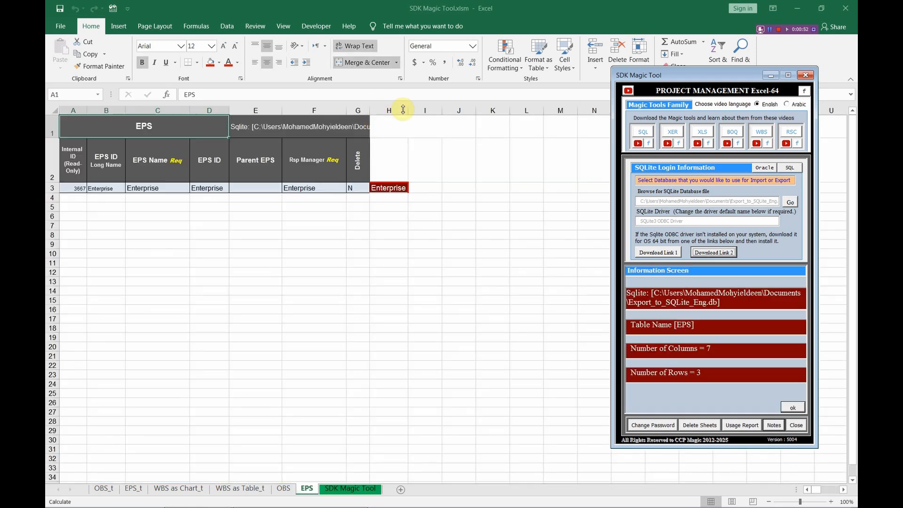
left_click_drag(408, 110, 466, 112)
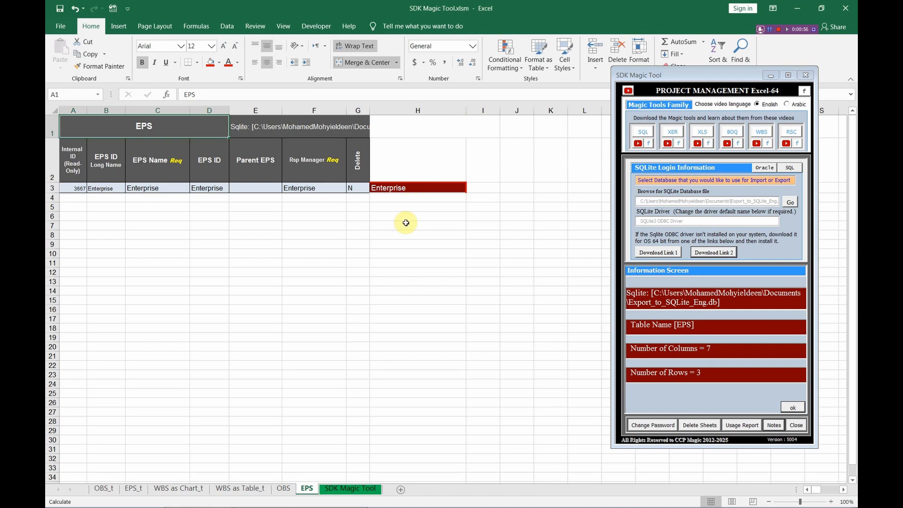
- Switch to Primavera P6, check the existing Enterprise Project Structure (EPS) nodes, and return to the Excel workbook
key("alt+Tab")
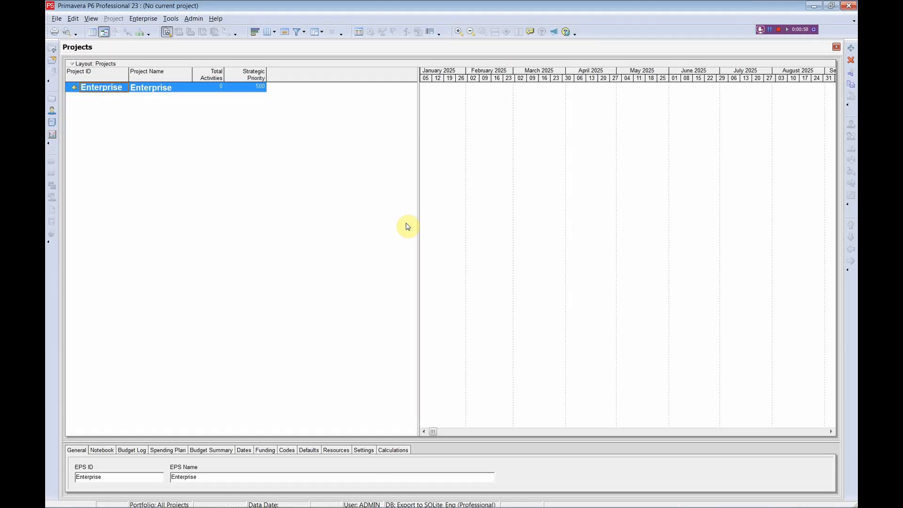
left_click(138, 24)
left_click(166, 46)
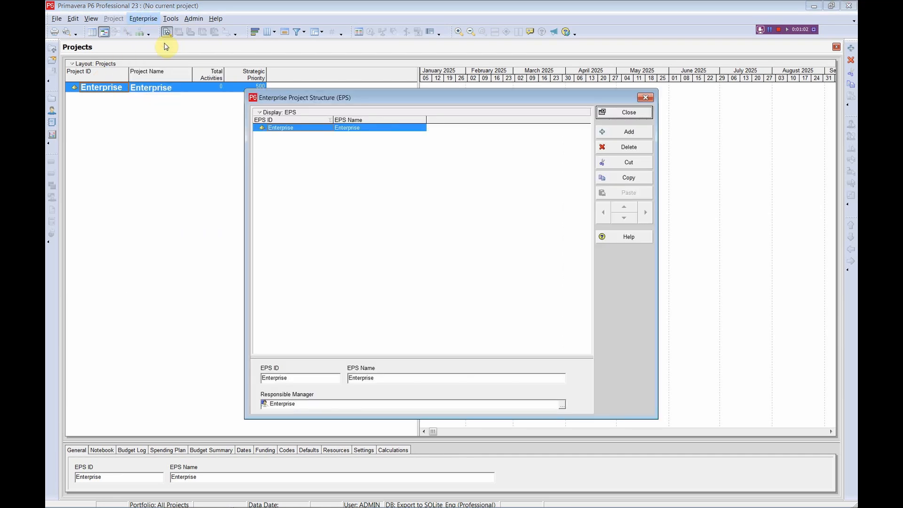
left_click(622, 112)
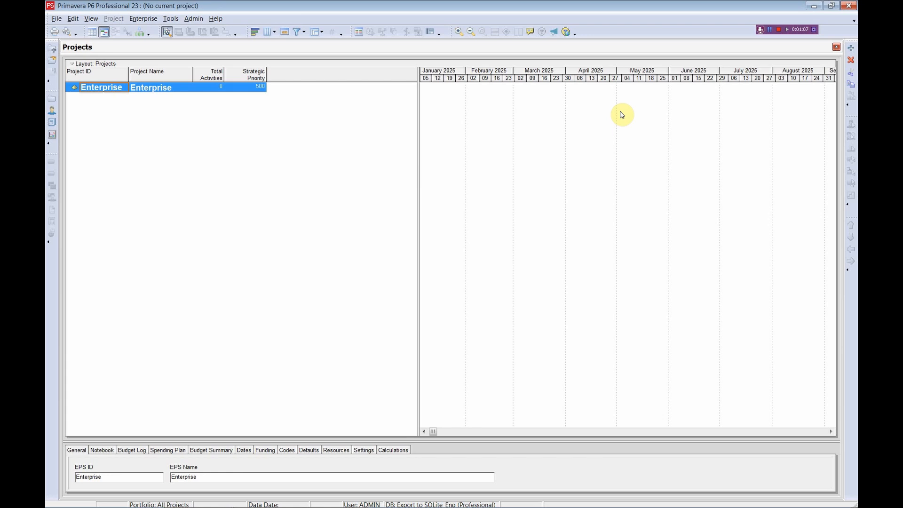
key("alt+Tab")
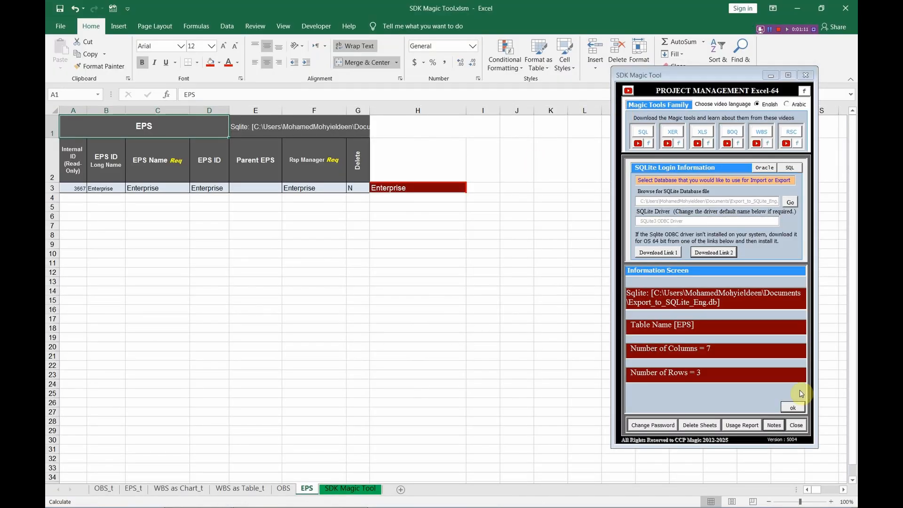
- Dismiss the import information screen and show the EPS_t sheet with the SDK Magic Tool window minimized
left_click(794, 408)
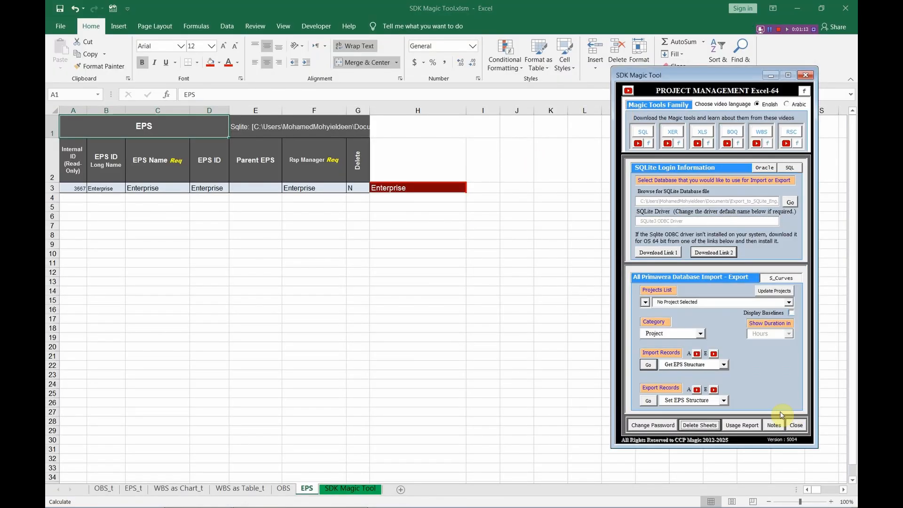
left_click(135, 489)
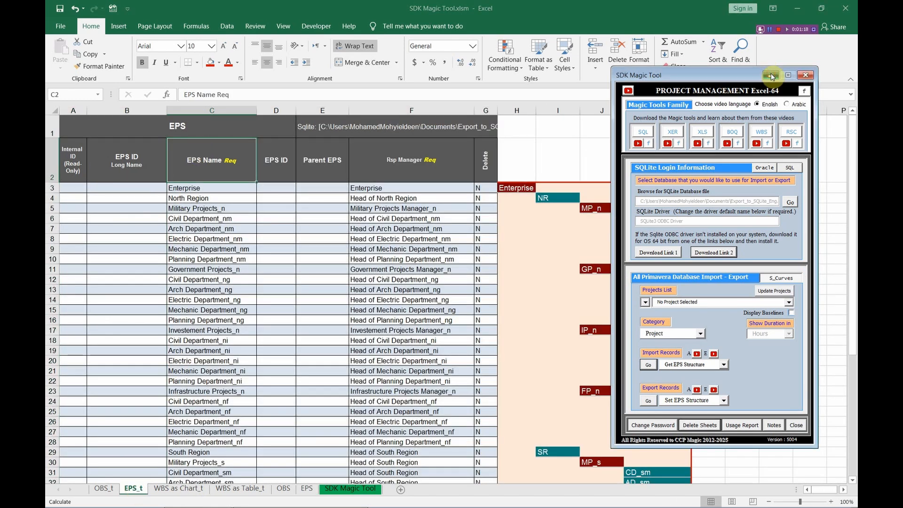
left_click(772, 77)
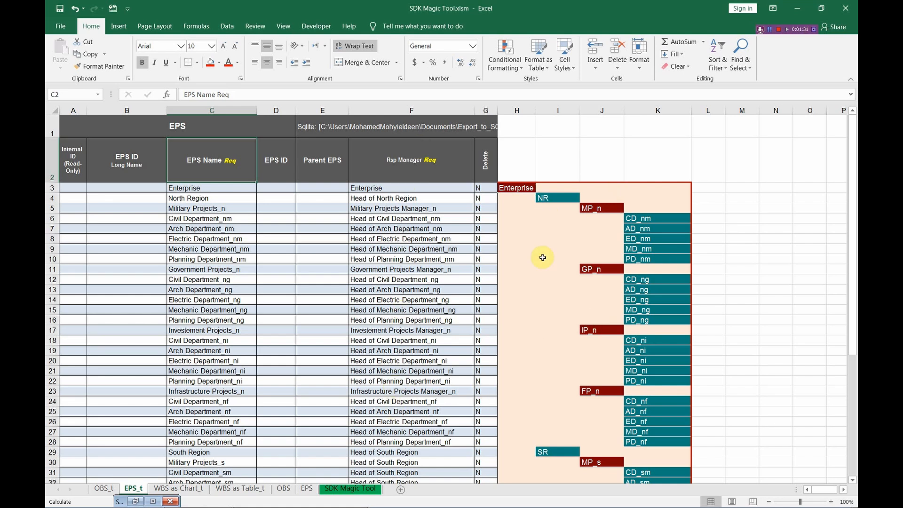
- Review the EPS hierarchy levels in columns H to K and the Rsp Manager column of the EPS_t sheet
scroll(551, 269, "down", 9)
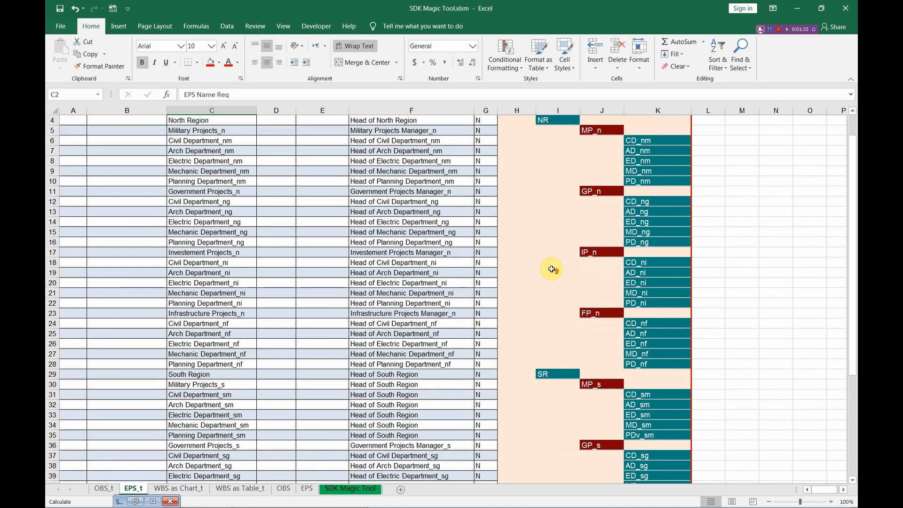
scroll(552, 269, "up", 9)
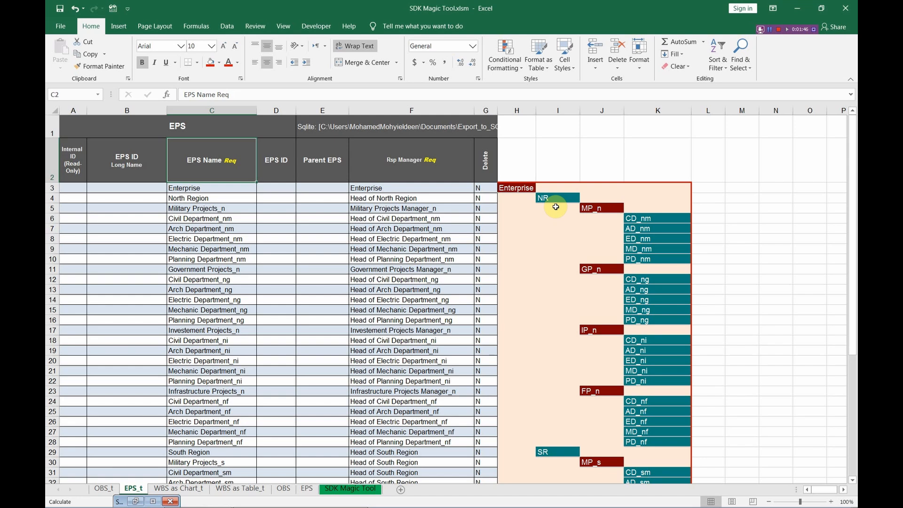
left_click(520, 109)
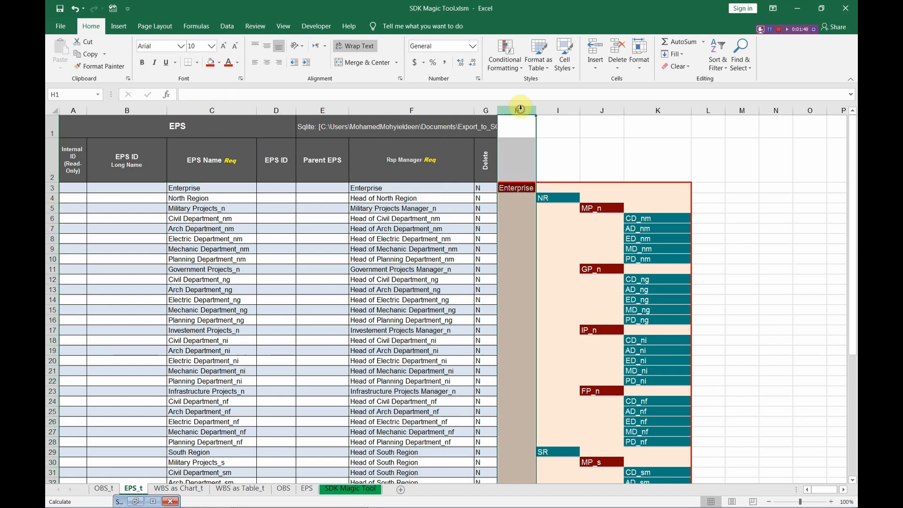
left_click(553, 104)
left_click(596, 105)
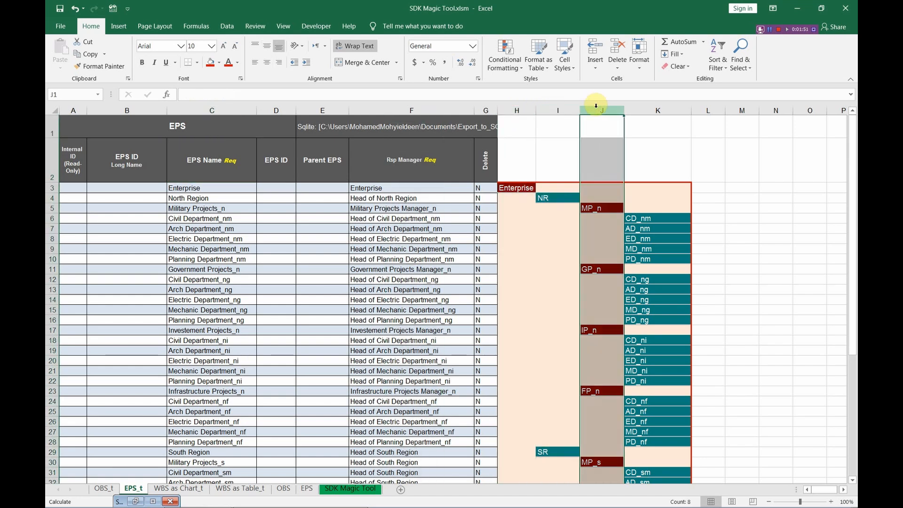
left_click(644, 106)
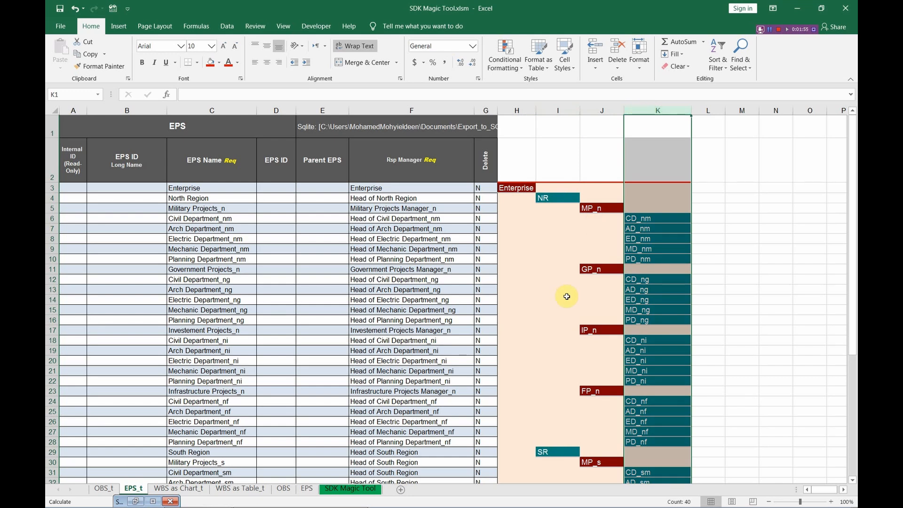
left_click(415, 187)
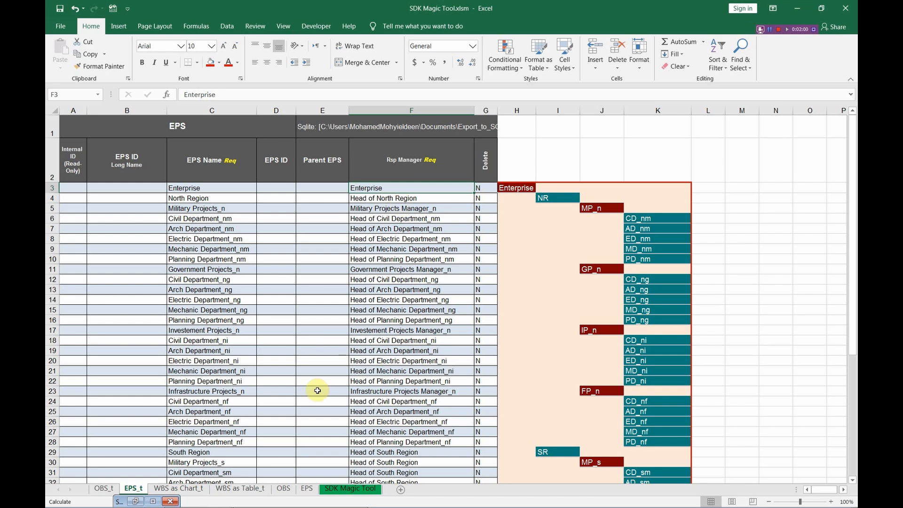
- Widen the Rsp Manager column on the EPS sheet and view the manager options available for the Enterprise row
left_click(307, 489)
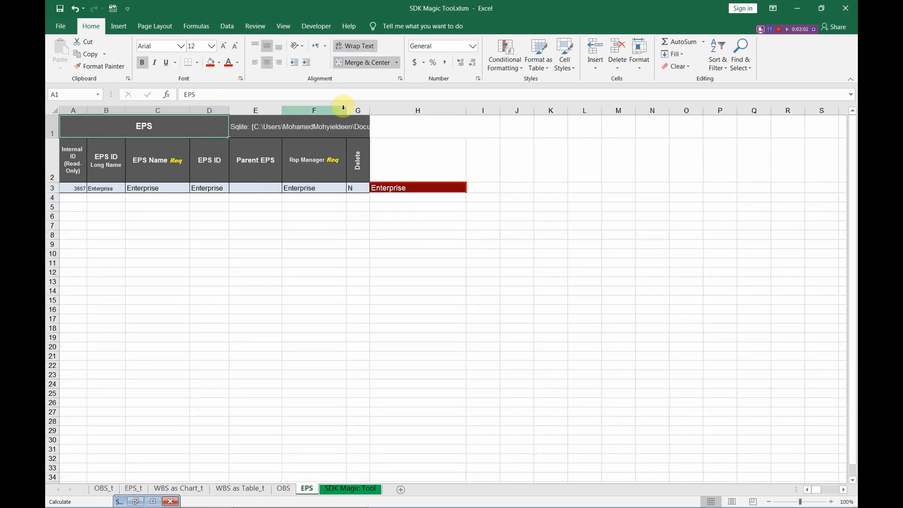
left_click_drag(345, 110, 412, 110)
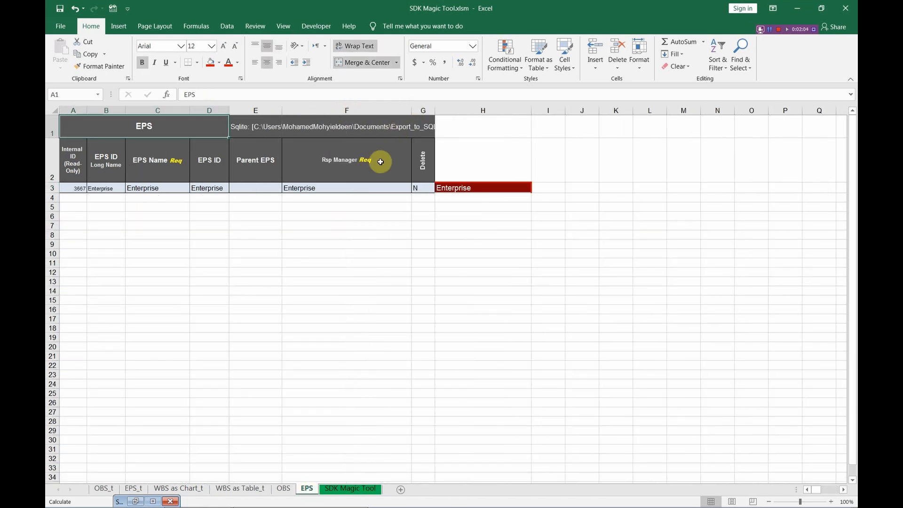
left_click(371, 184)
left_click(420, 193)
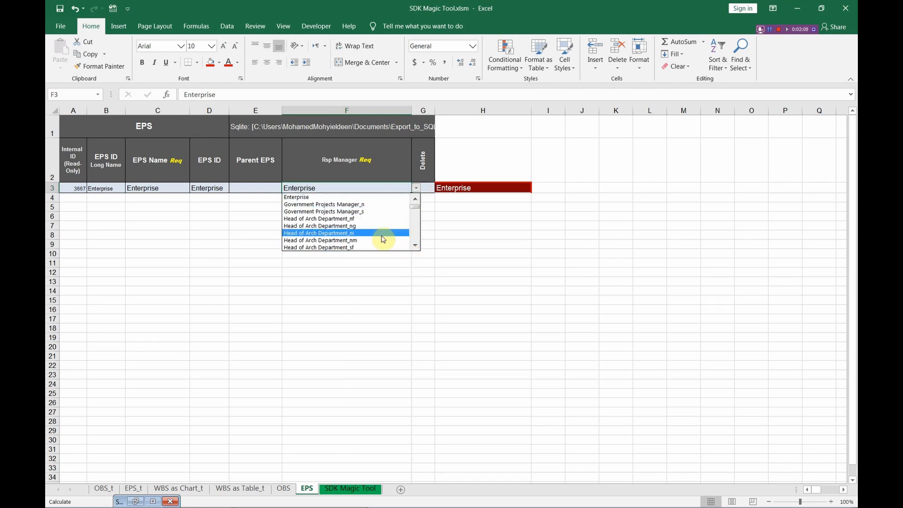
left_click(379, 188)
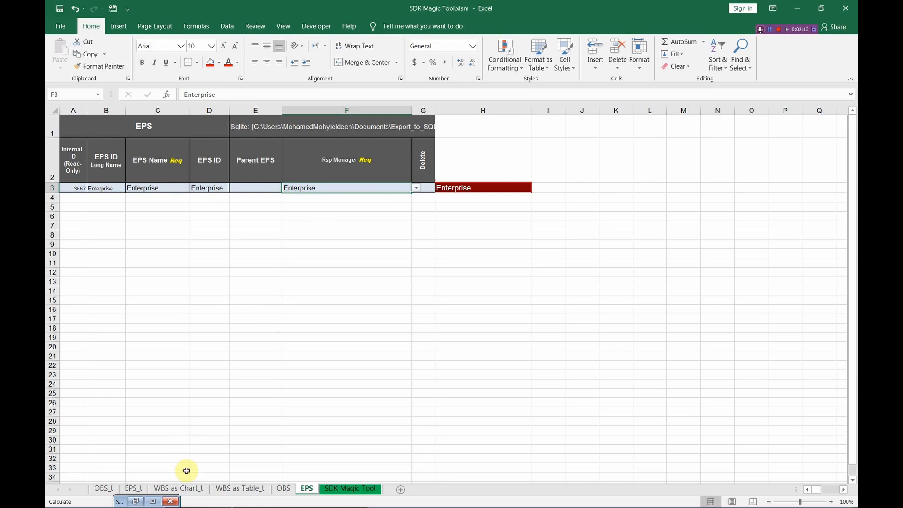
- Copy range C2:K53 from the EPS_t sheet and paste it into the EPS sheet starting at cell C2
left_click(136, 489)
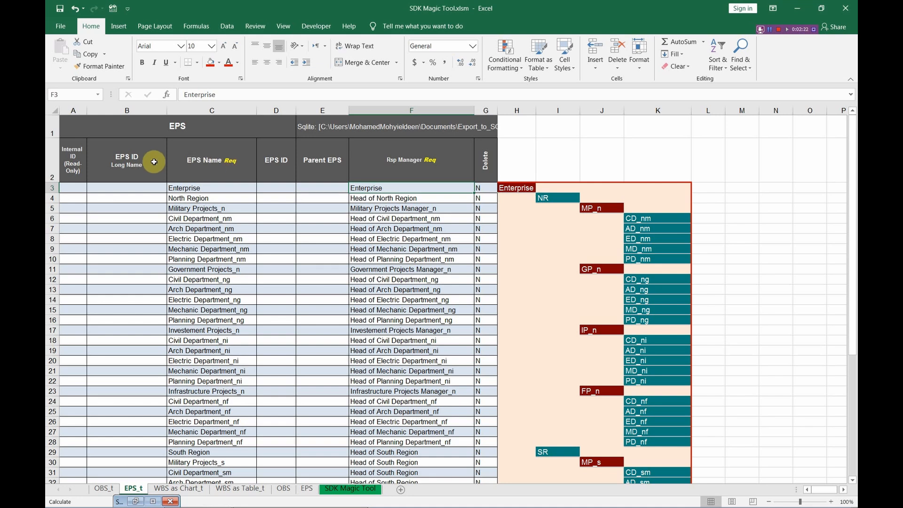
left_click_drag(184, 160, 656, 483)
right_click(481, 325)
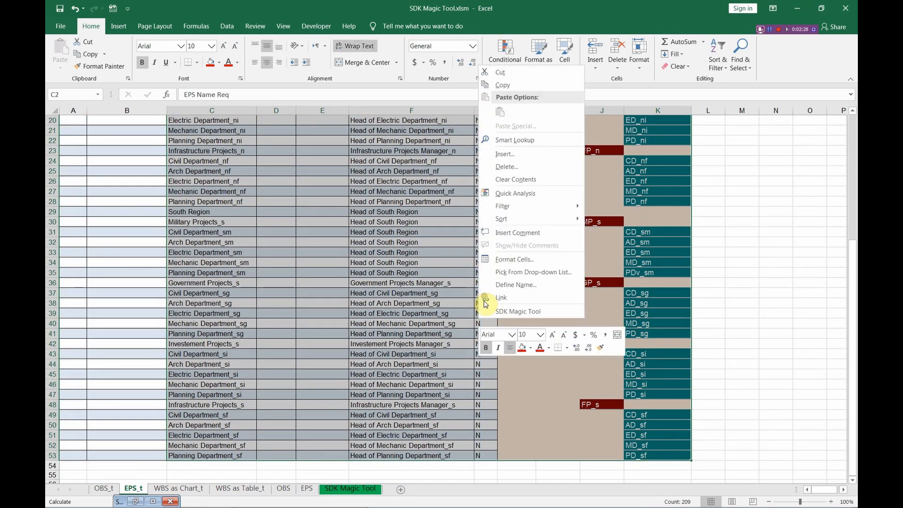
left_click(502, 84)
scroll(290, 439, "up", 6)
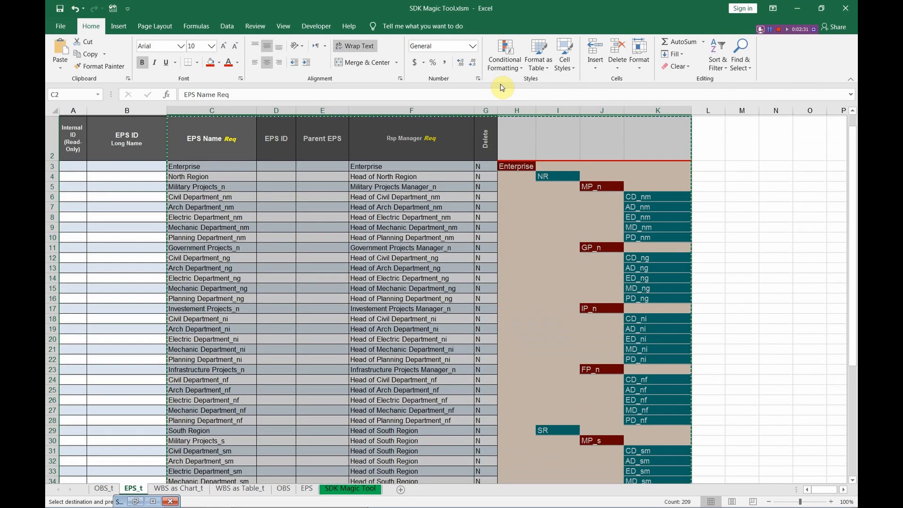
left_click(304, 488)
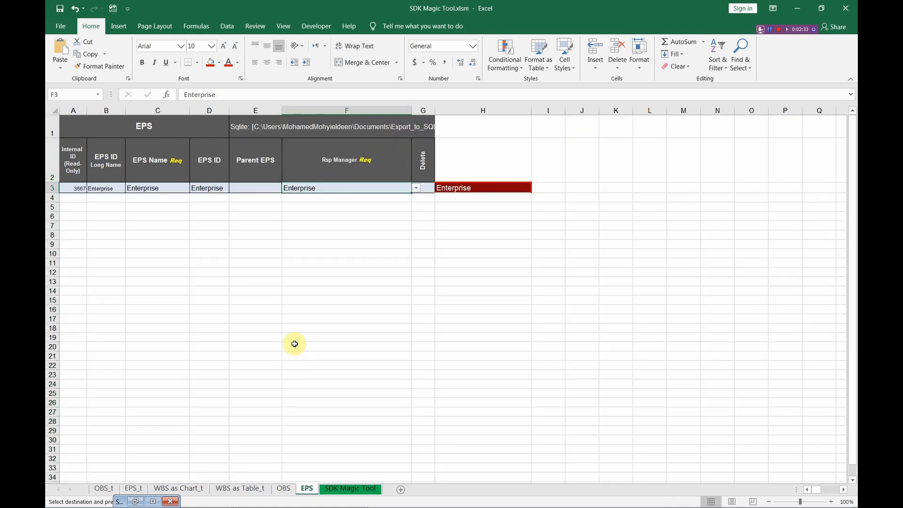
left_click(150, 160)
right_click(151, 160)
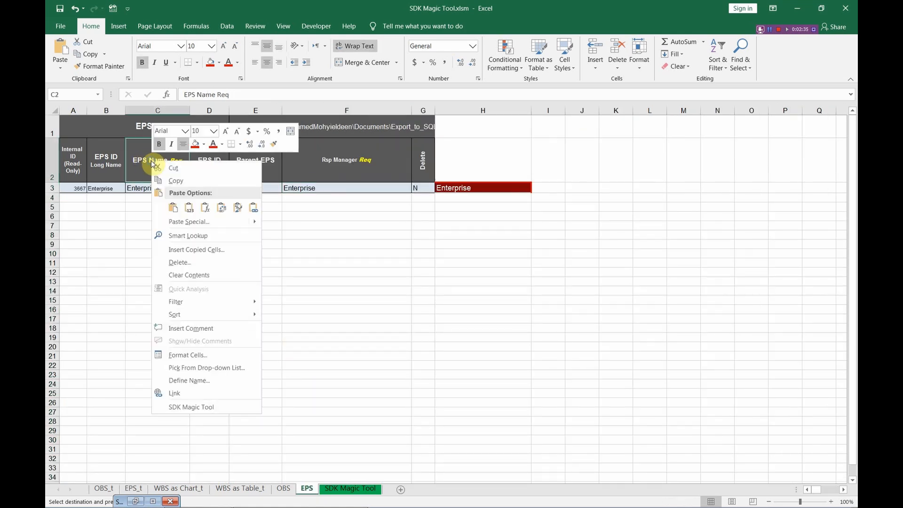
left_click(173, 208)
- Examine the Enterprise row's EPS Name and Internal ID and the Internal ID cells of the pasted rows
left_click(155, 185)
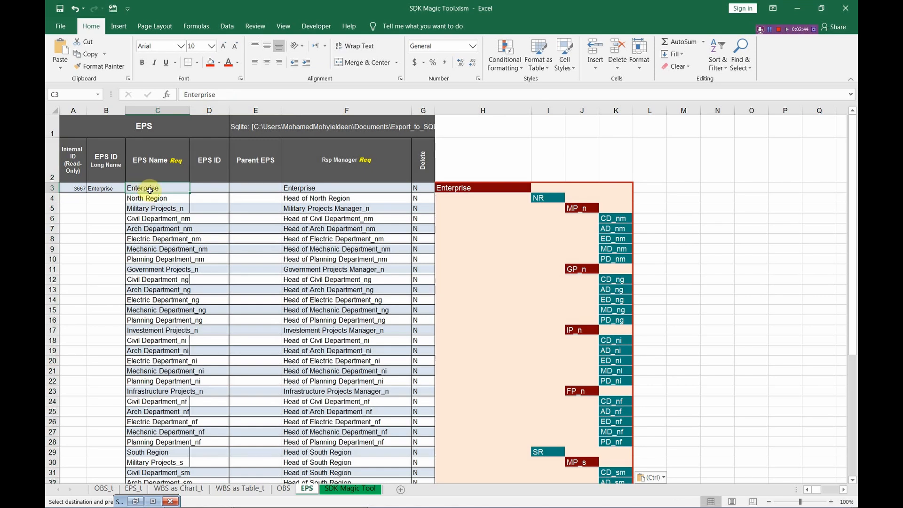
left_click(73, 188)
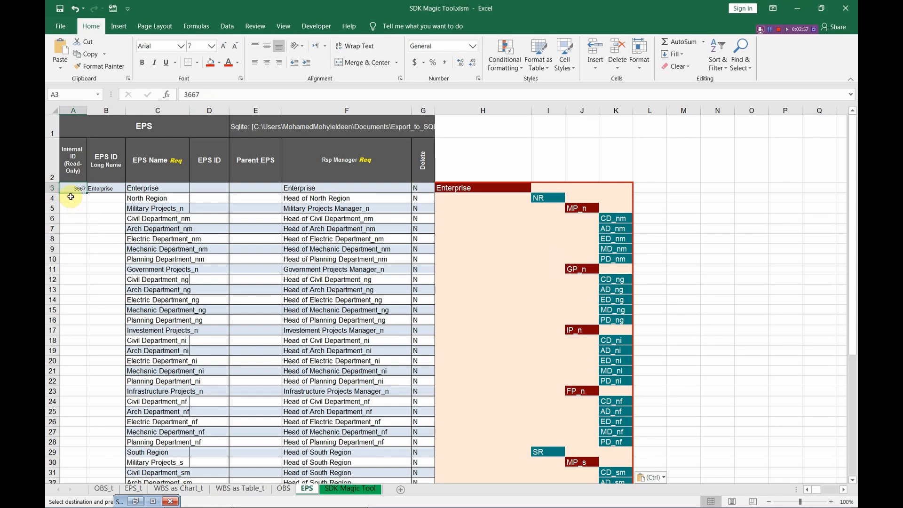
left_click_drag(70, 196, 75, 454)
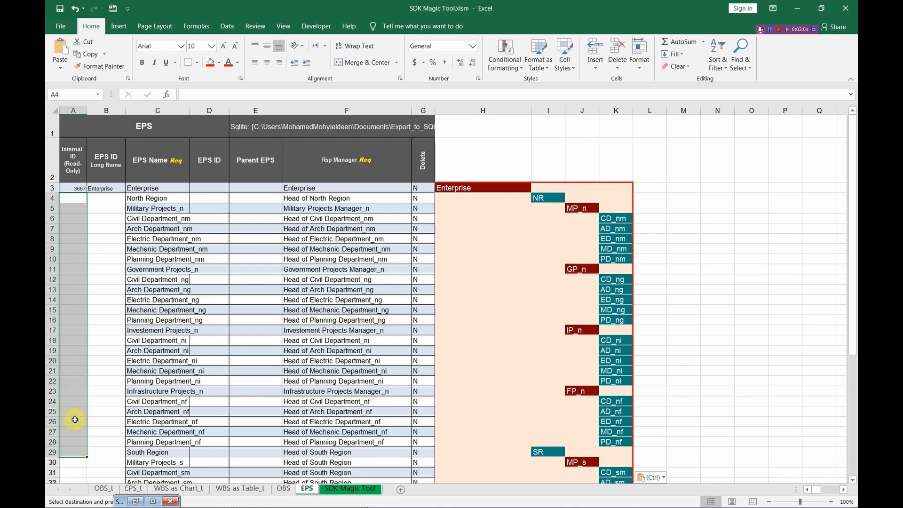
left_click(76, 201)
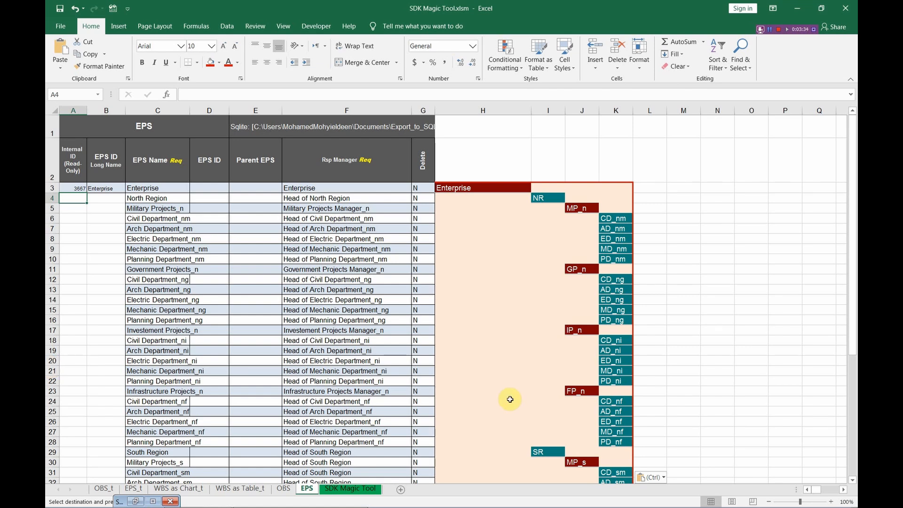
- Open the SDK Magic Tool form from the EPS sheet and export the EPS rows to the database with Set EPS Structure
key("alt+Tab")
key("alt+Tab")
key("alt+Tab")
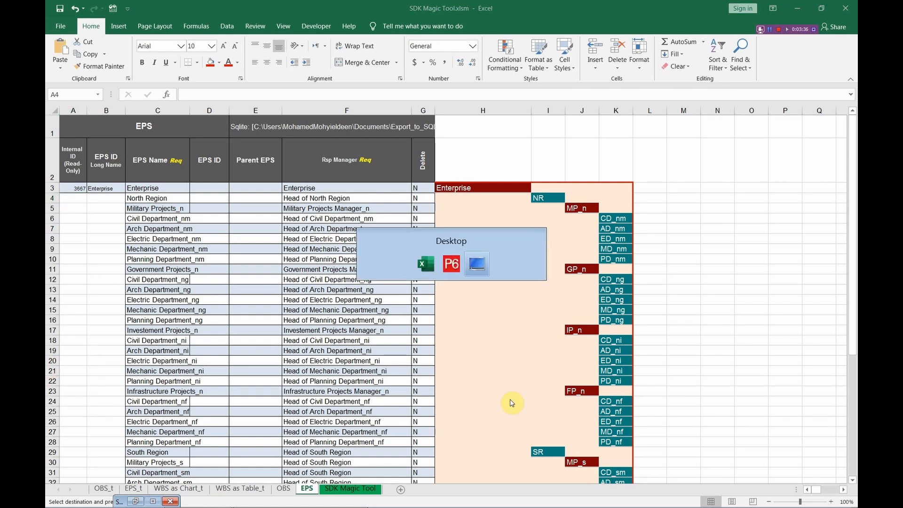
right_click(661, 379)
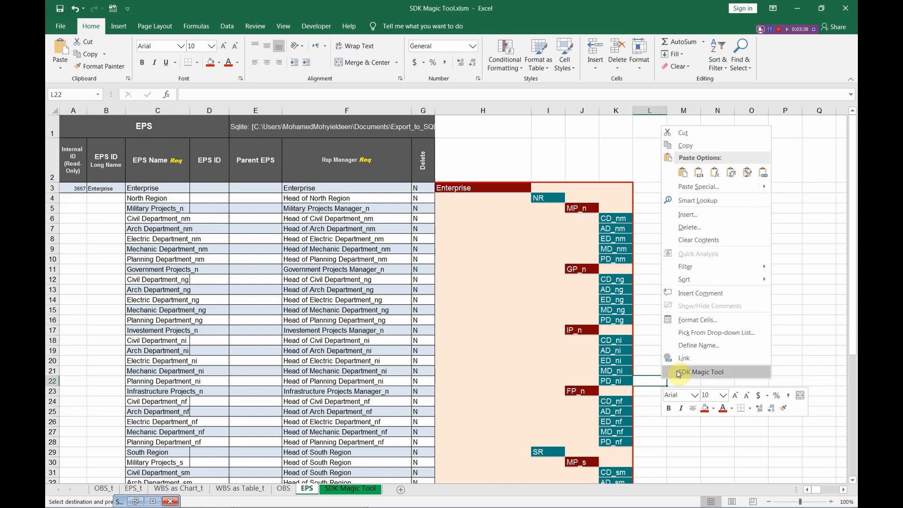
left_click(681, 374)
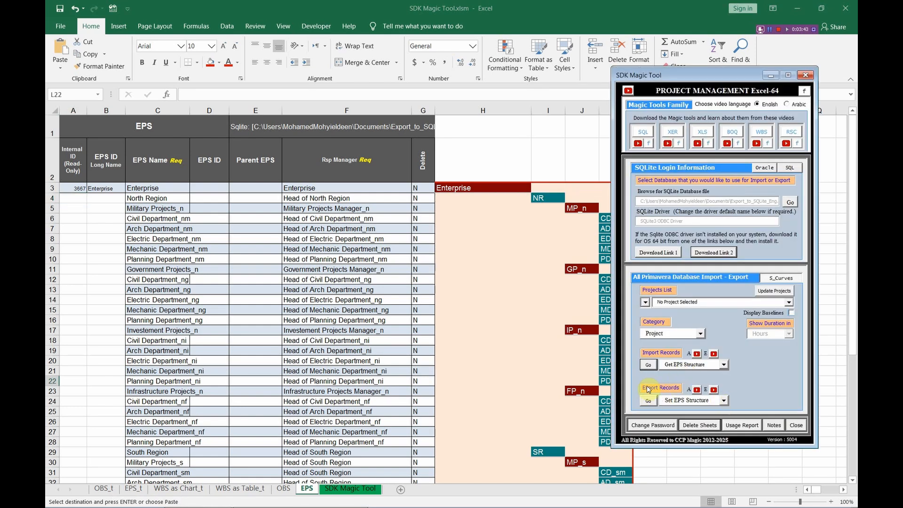
left_click(724, 401)
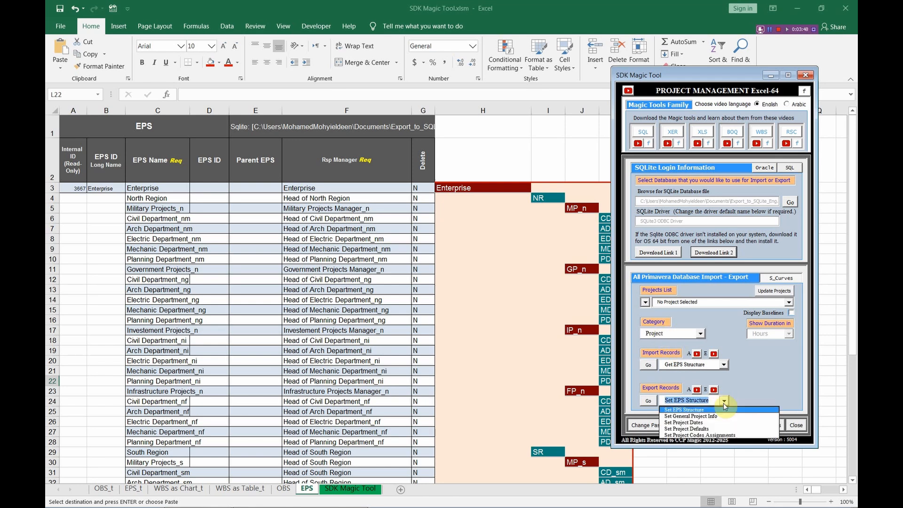
left_click(723, 410)
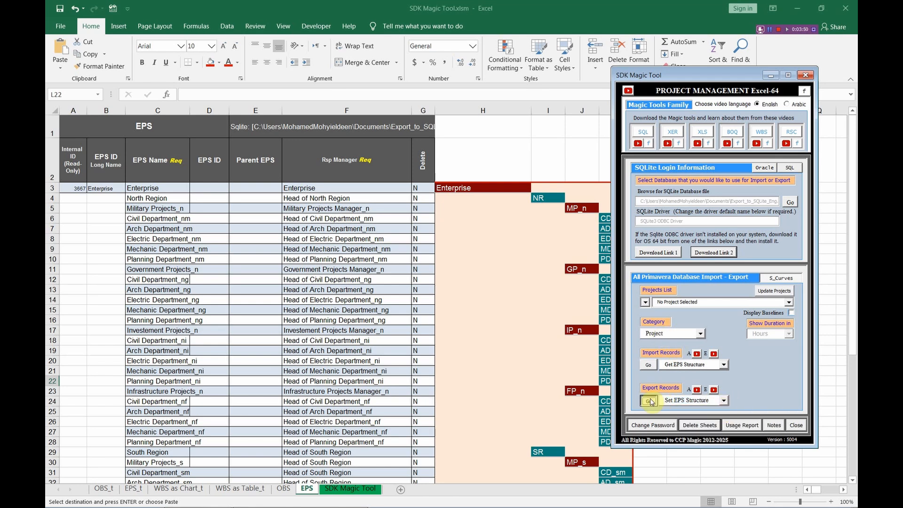
left_click(650, 401)
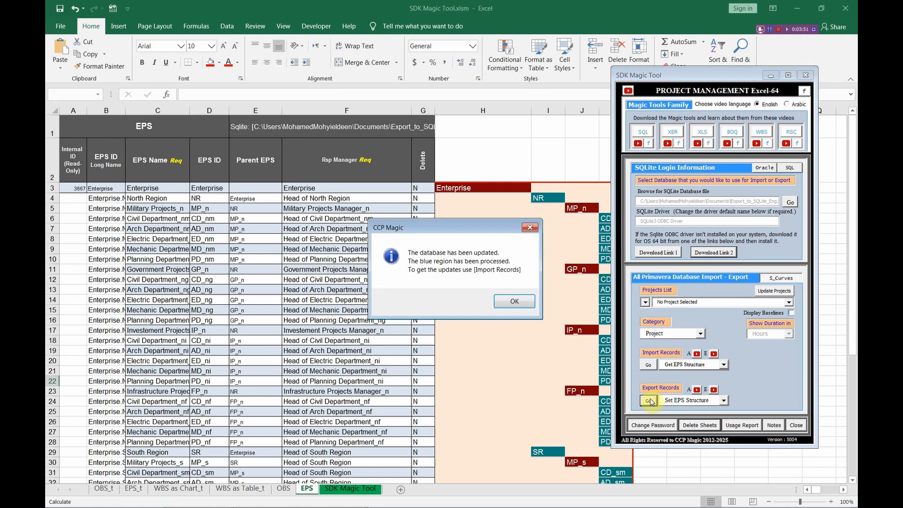
left_click(514, 301)
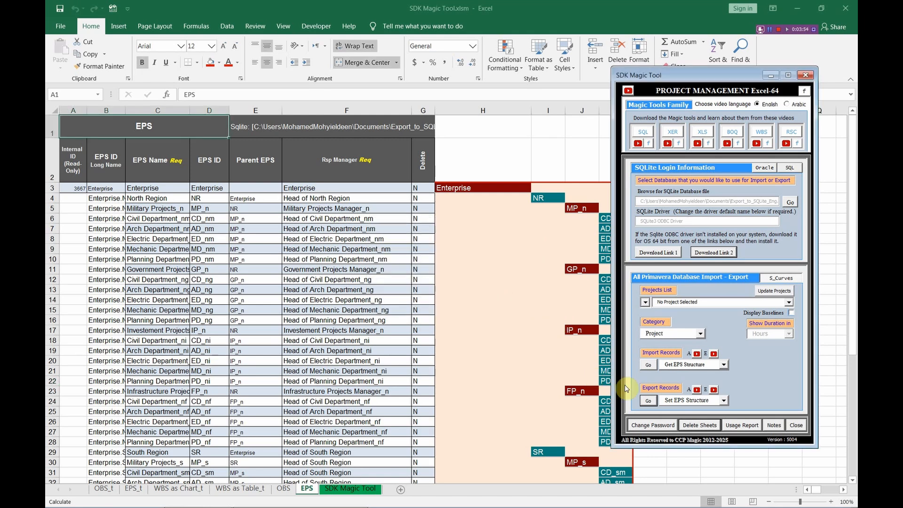
- Move the SDK Magic Tool form aside, import the records with Get EPS Structure and review the refreshed EPS rows
left_click_drag(695, 76, 751, 76)
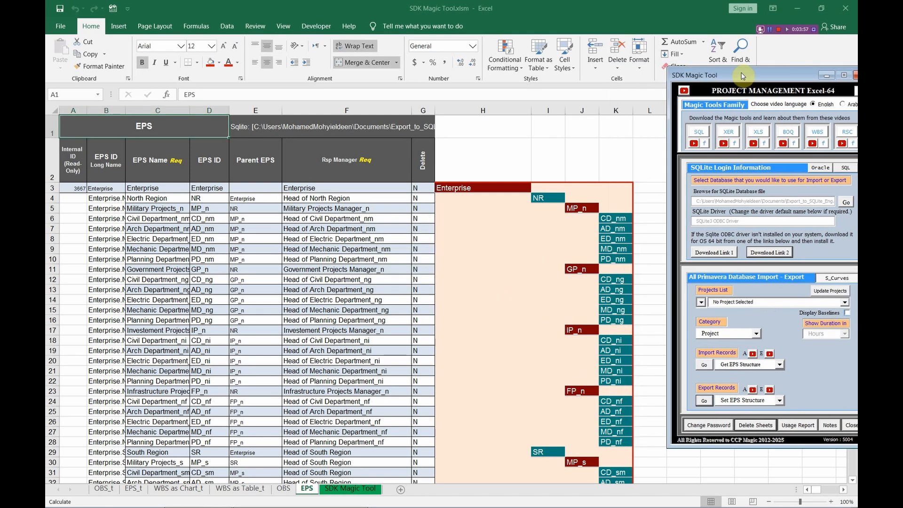
left_click(704, 366)
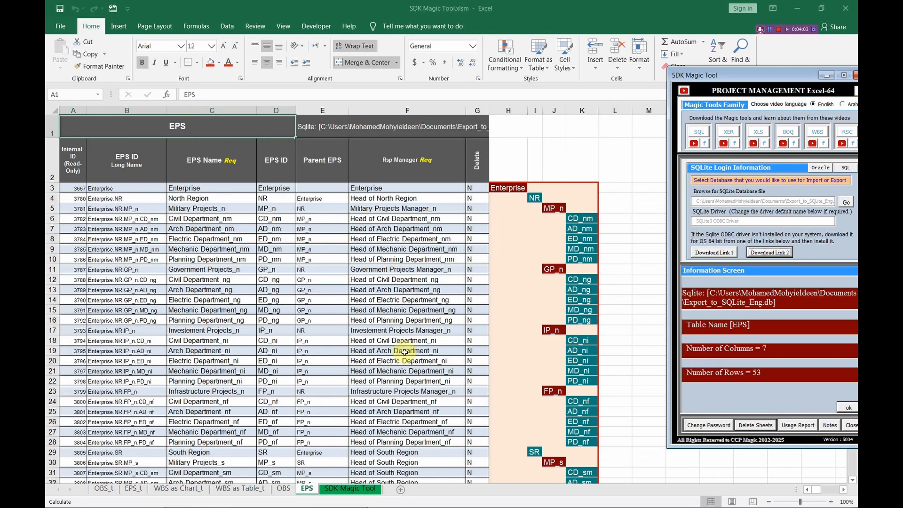
left_click(144, 151)
scroll(249, 242, "down", 4)
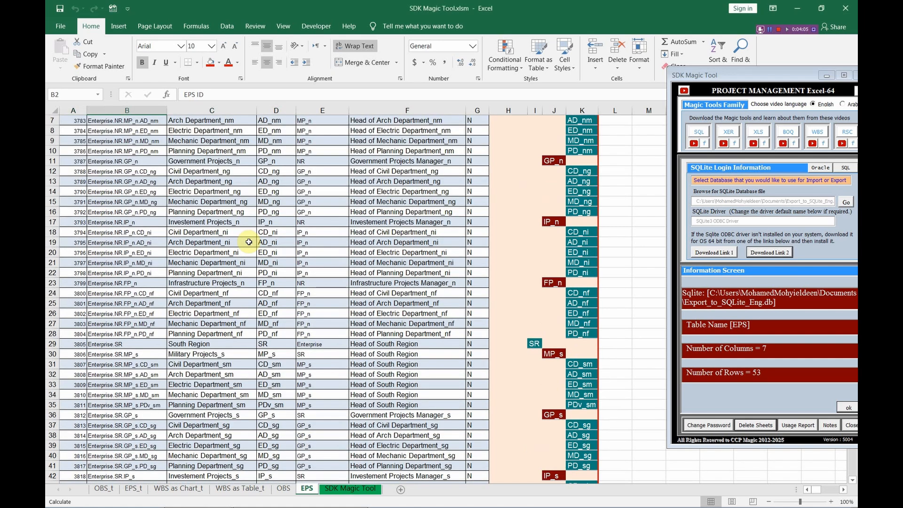
scroll(249, 242, "up", 4)
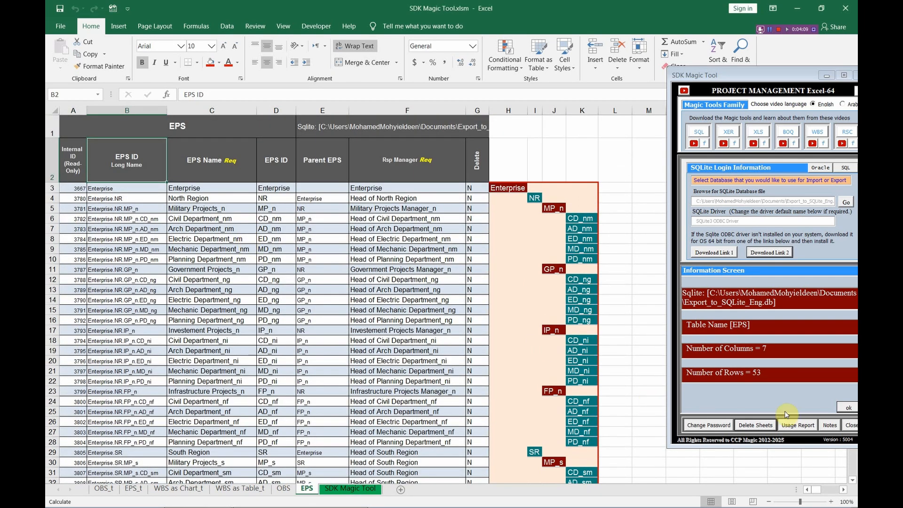
left_click(848, 407)
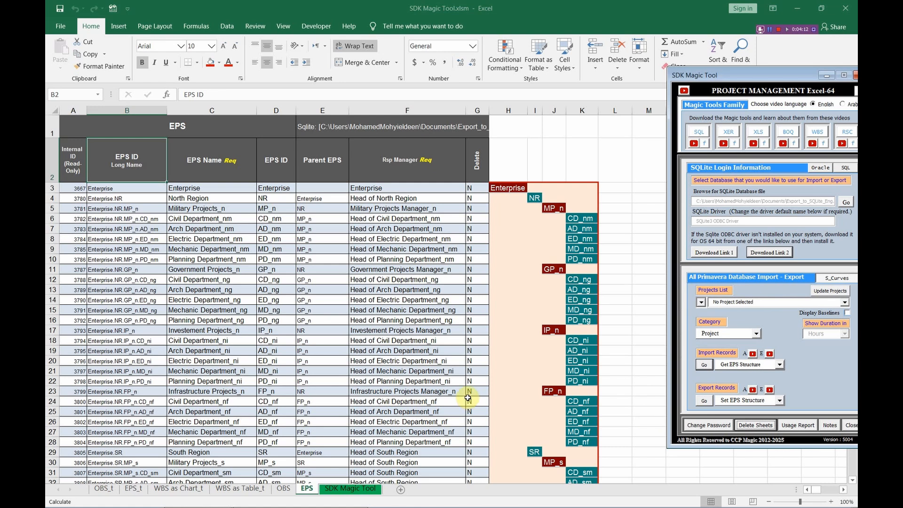
- Switch to Primavera P6, refresh the project data, and widen the Strategic Priority and Project Name columns
key("alt+Tab")
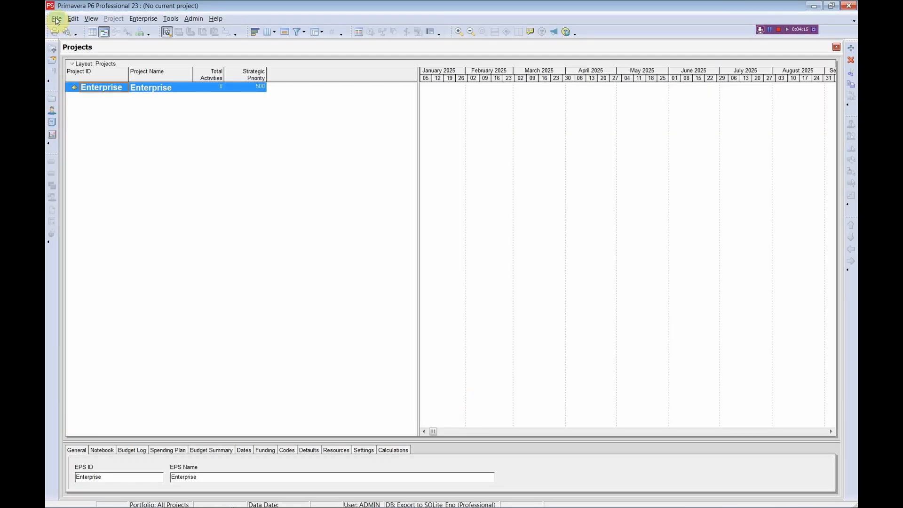
left_click(56, 19)
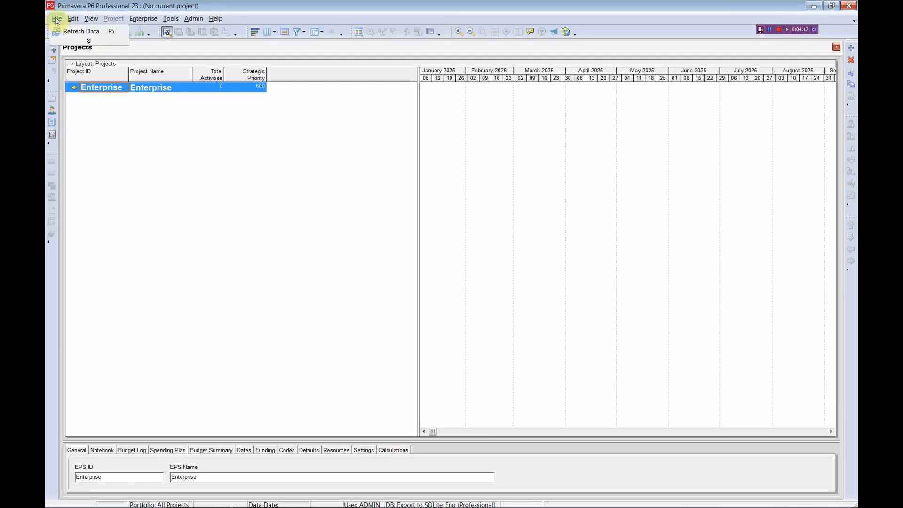
left_click(75, 32)
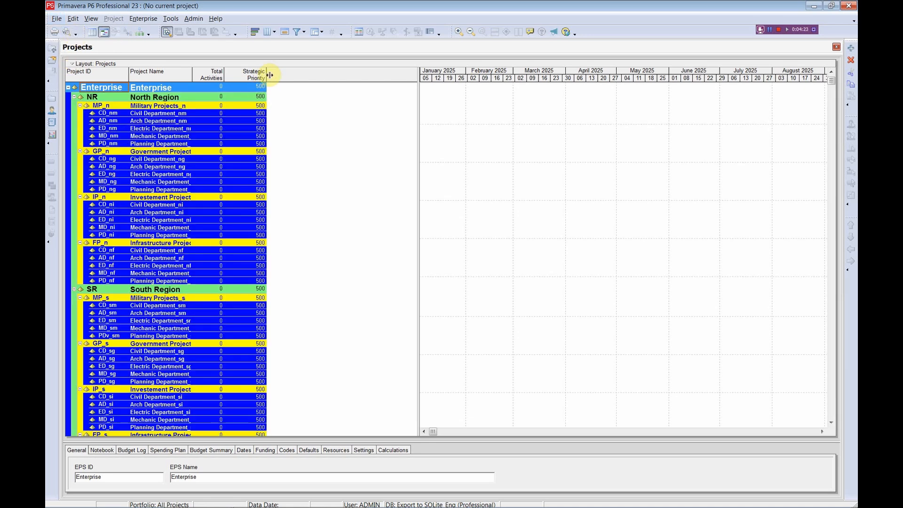
left_click_drag(266, 76, 323, 75)
left_click_drag(191, 76, 238, 74)
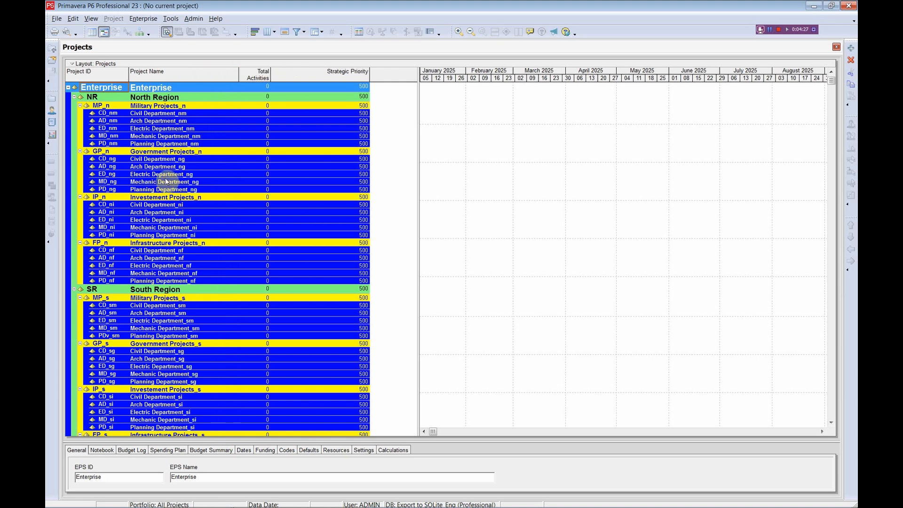
- Open the Enterprise Project Structure (EPS) dialog, then enlarge and reposition it to view the hierarchy
left_click(143, 18)
left_click(180, 31)
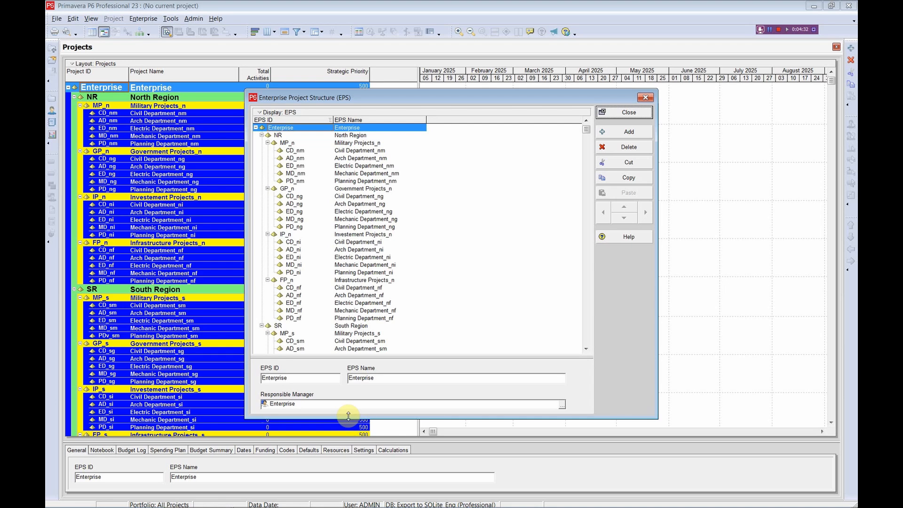
left_click_drag(348, 419, 348, 468)
left_click_drag(409, 101, 419, 59)
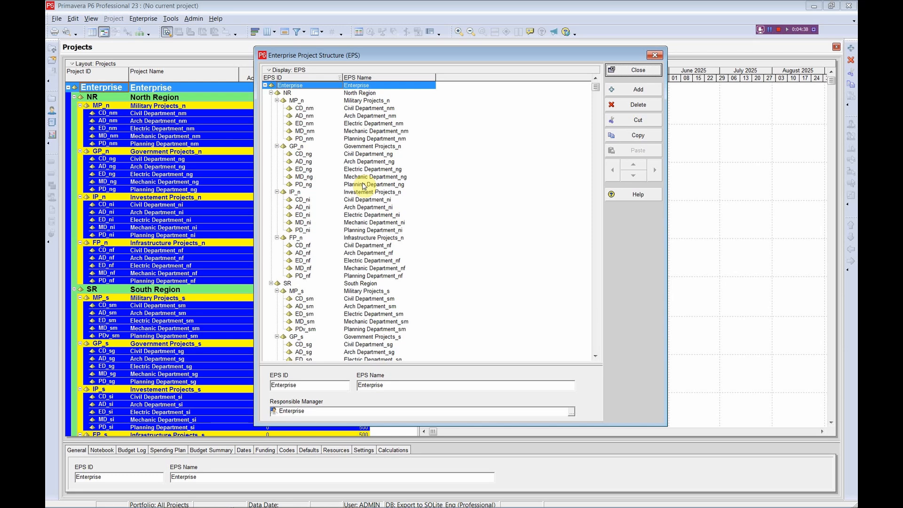
- Switch back to Excel and mark the South Region row for deletion by entering y in its Delete cell G29
key("alt+Tab")
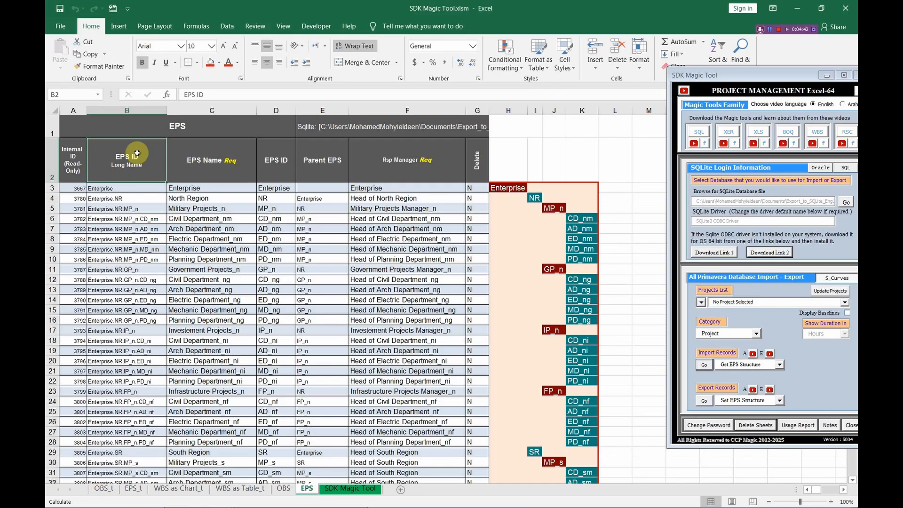
scroll(234, 226, "down", 1)
scroll(234, 226, "down", 3)
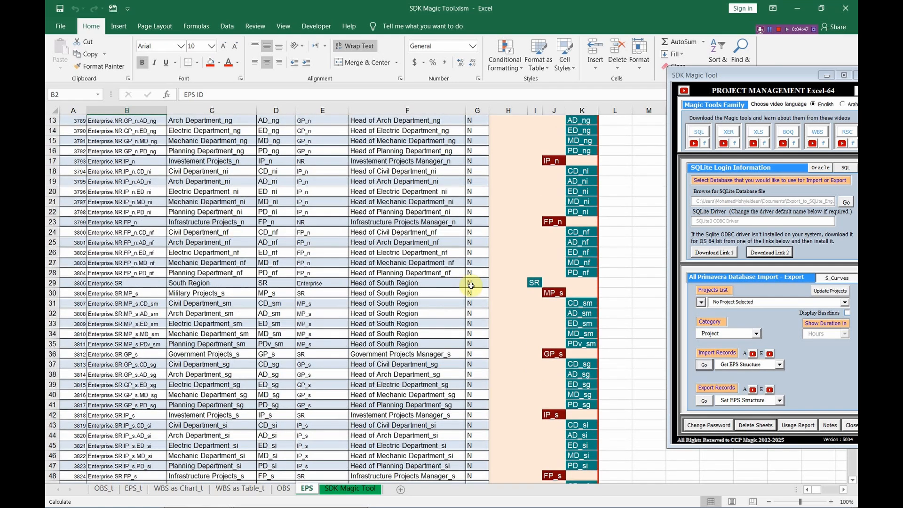
scroll(471, 282, "down", 2)
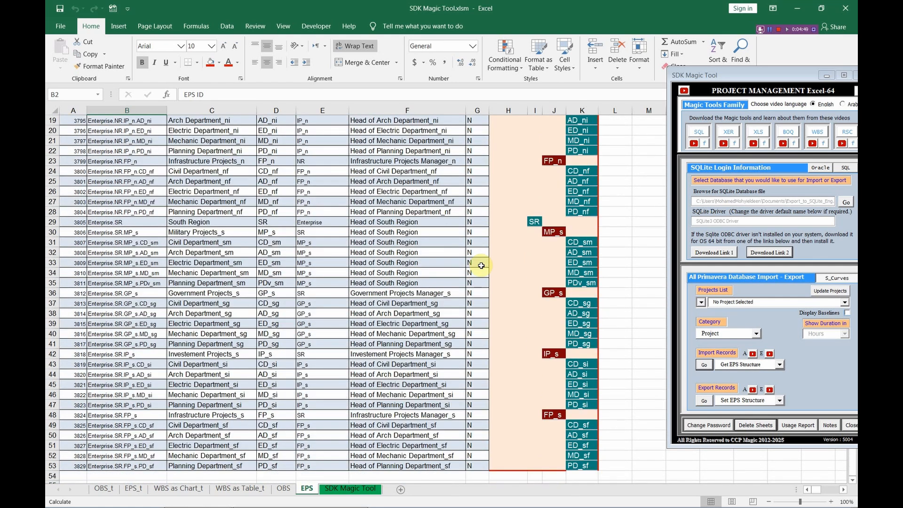
left_click(479, 223)
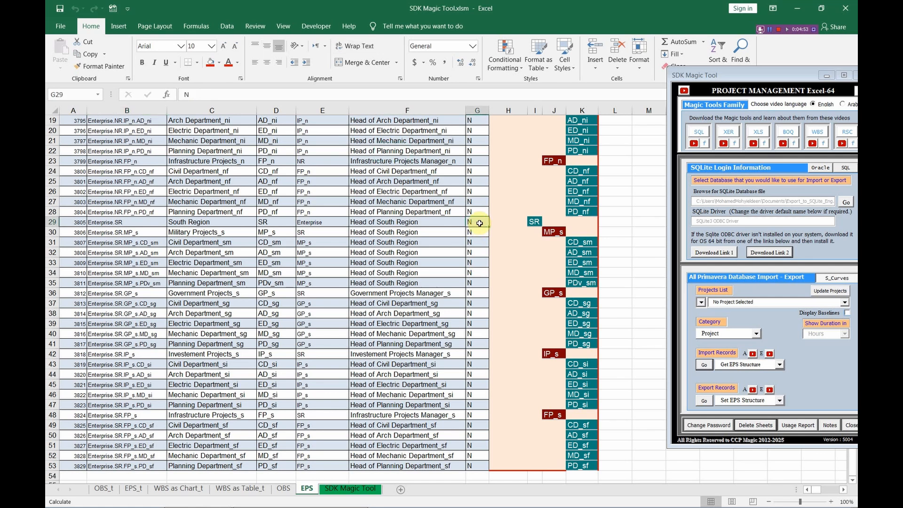
type("y")
left_click(480, 245)
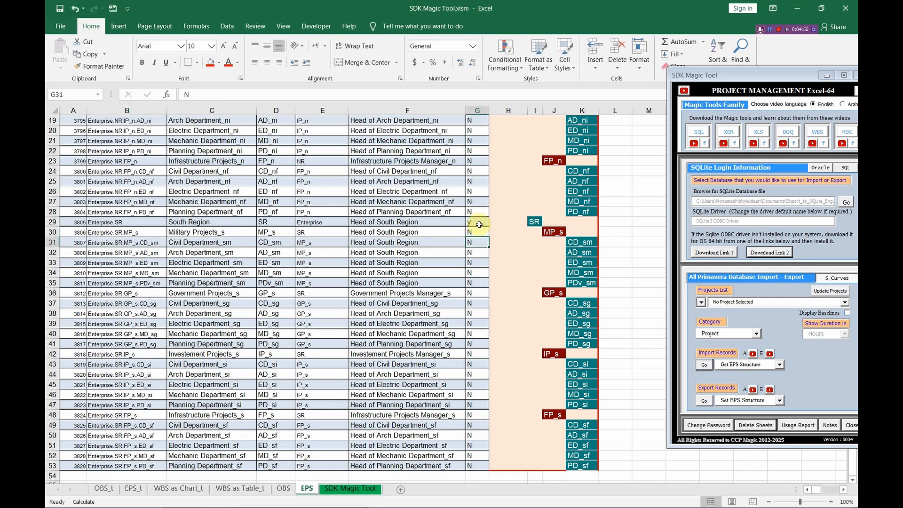
left_click(480, 223)
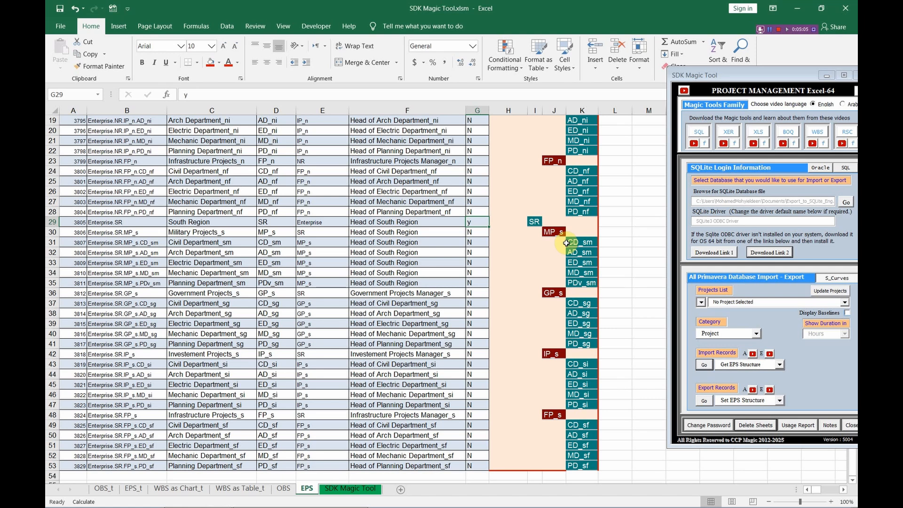
- Export the South Region deletion with Set EPS Structure and reimport the EPS table with Get EPS Structure
left_click_drag(807, 74, 750, 71)
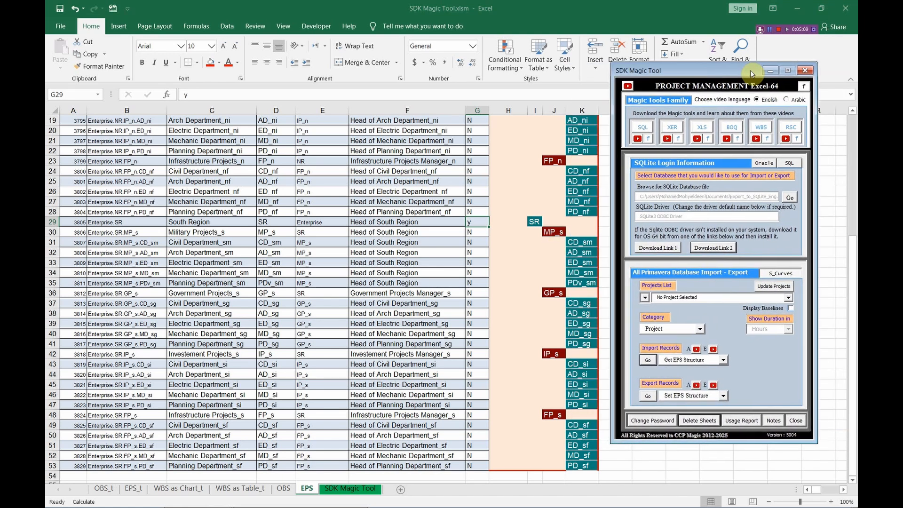
left_click(649, 397)
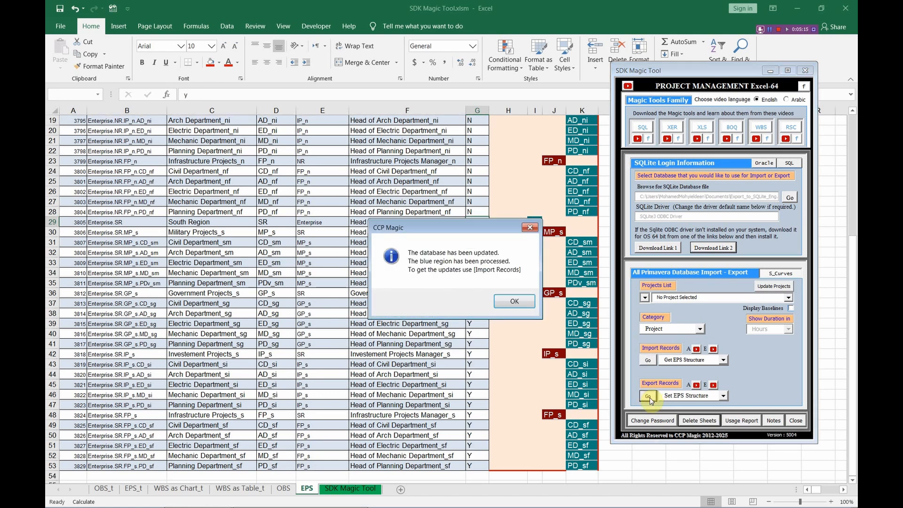
left_click(522, 303)
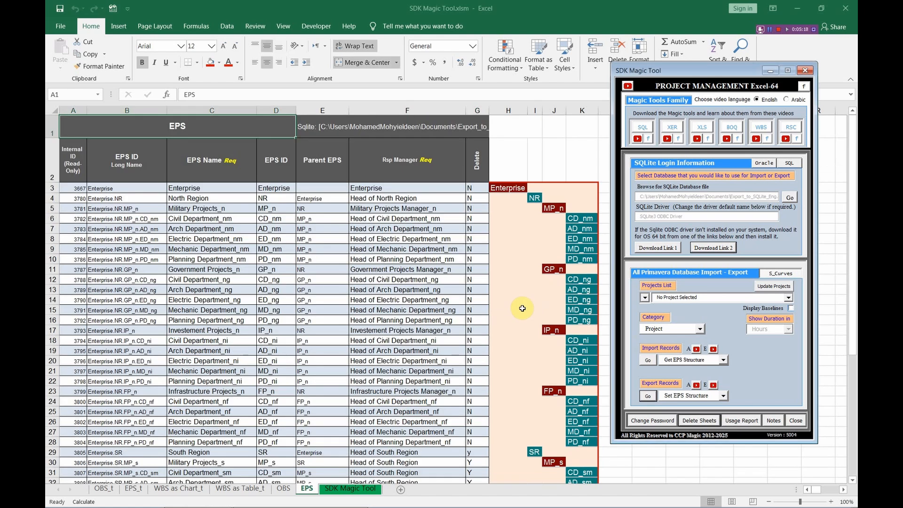
left_click(648, 361)
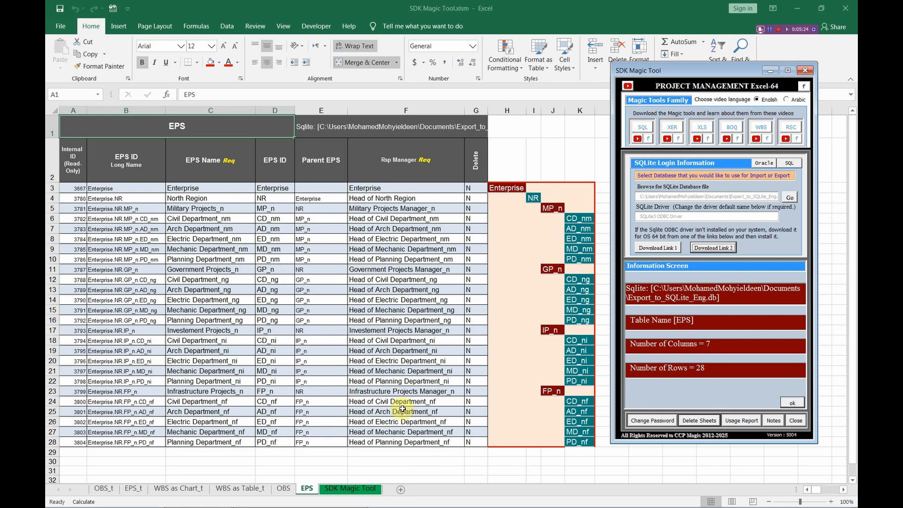
left_click(792, 407)
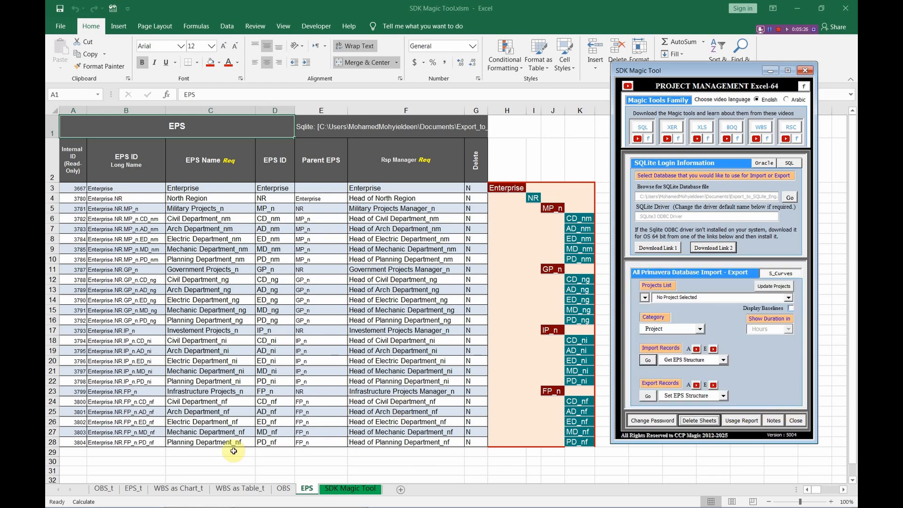
- Switch to Primavera P6, close the Enterprise Project Structure dialog and refresh the project data
key("alt+Tab")
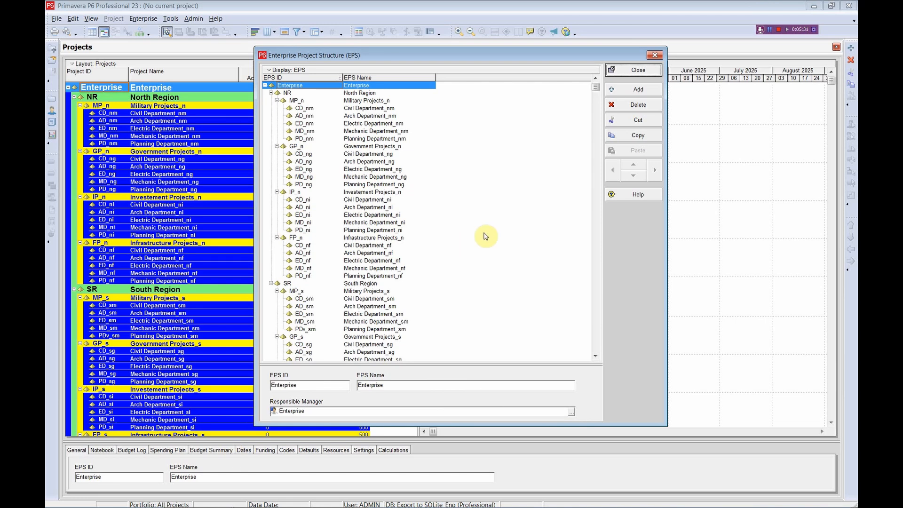
left_click(647, 70)
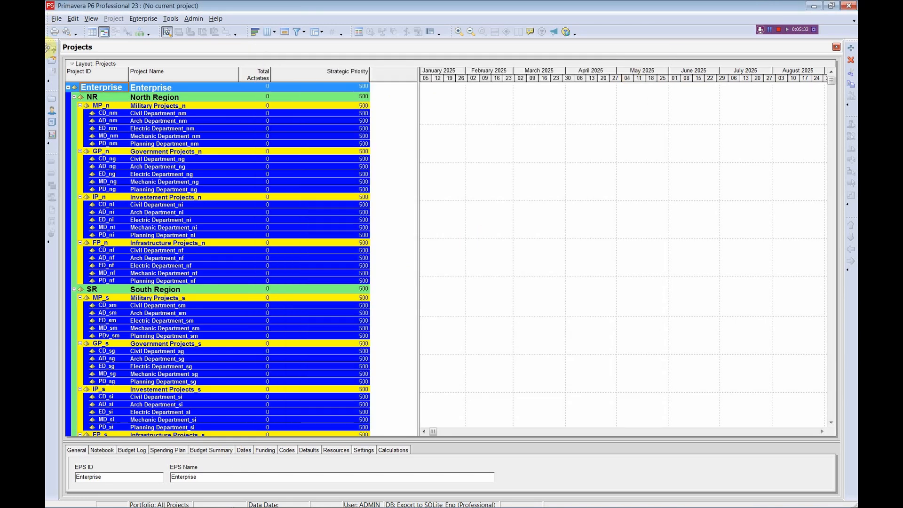
left_click(56, 19)
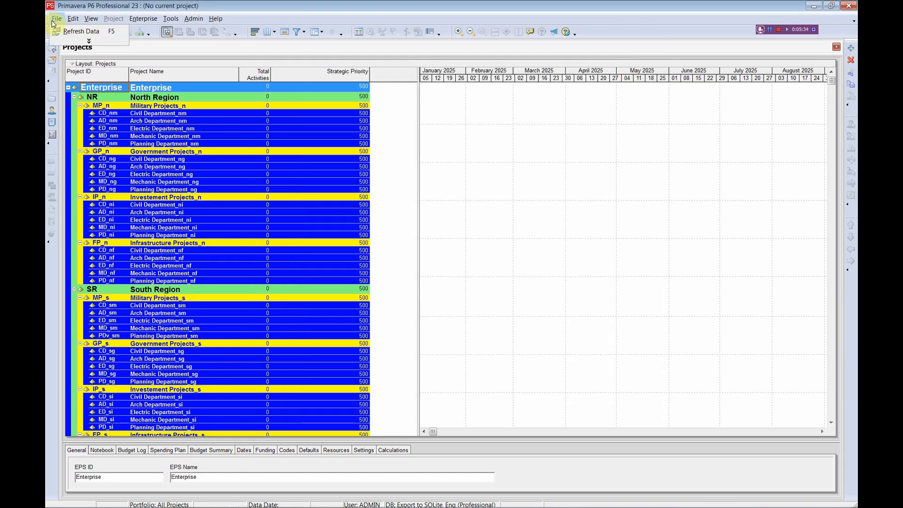
left_click(78, 32)
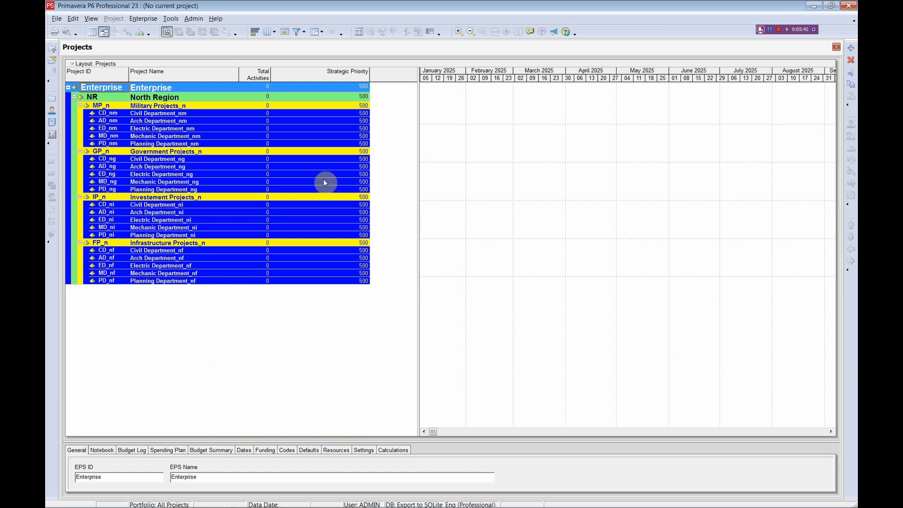
- Switch back to Excel and move the SDK Magic Tool form farther away from the EPS table
key("alt+Tab")
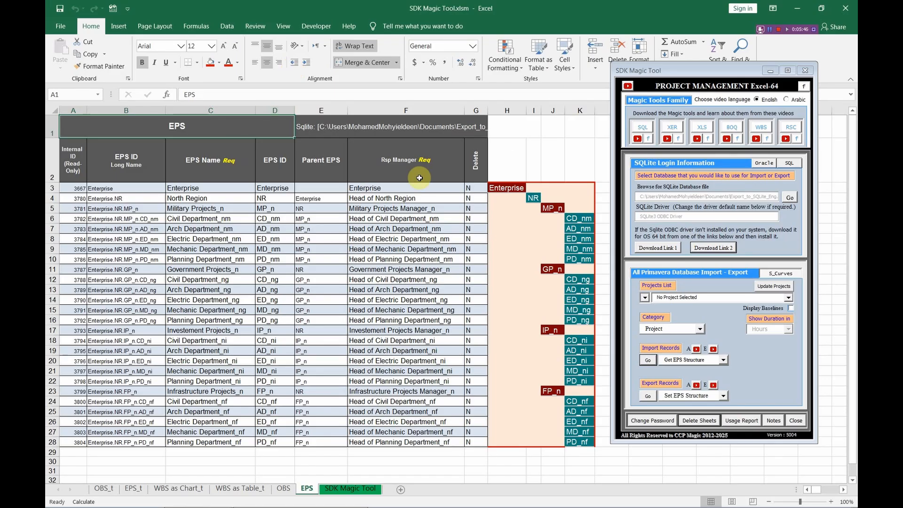
left_click_drag(672, 72, 715, 72)
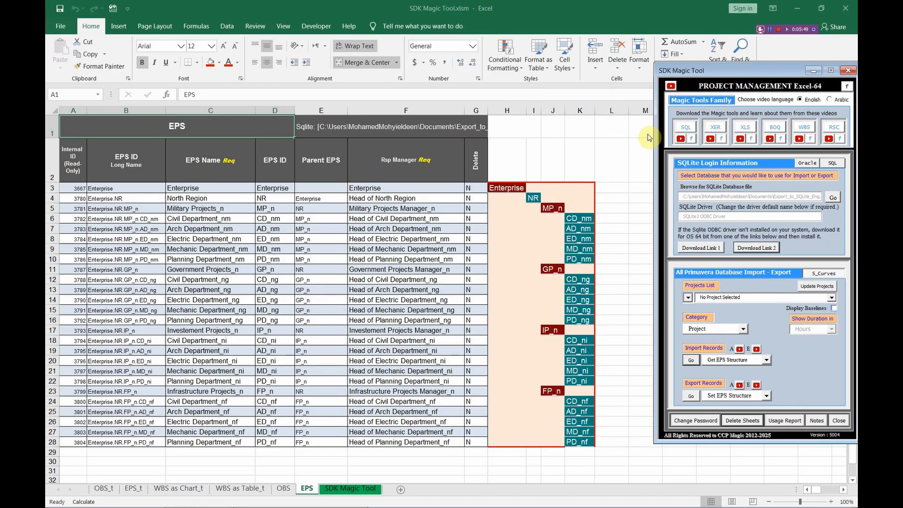
- In the EPS chart, prefix the MP_n code in J5 with 1- and the GP_n code in J11 with 2-
double_click(545, 210)
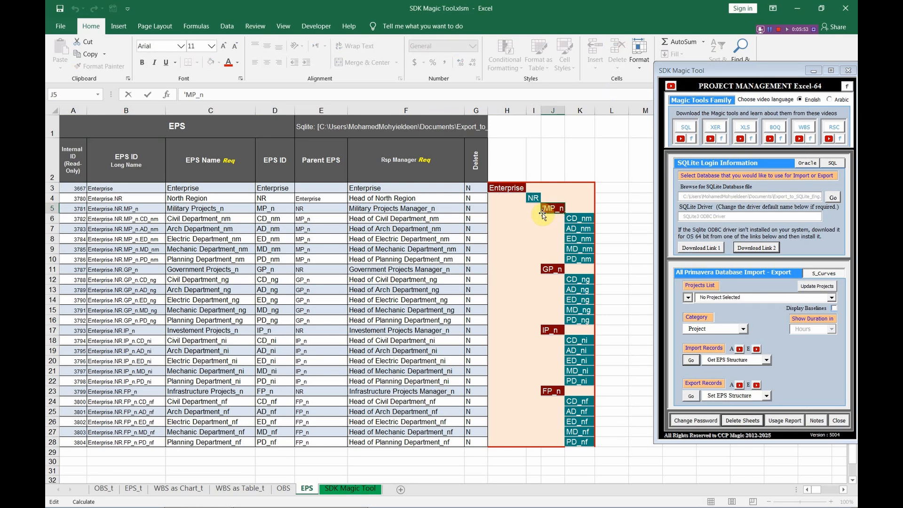
type("1")
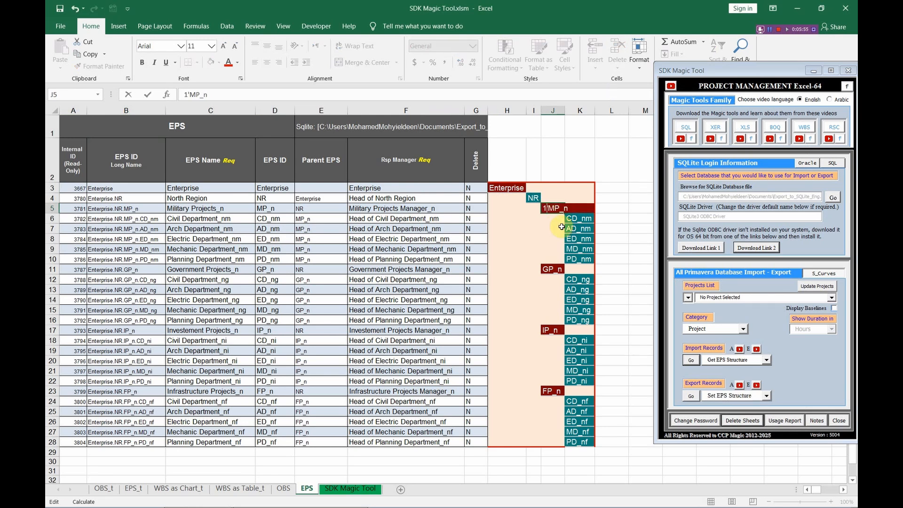
type("-")
left_click(543, 270)
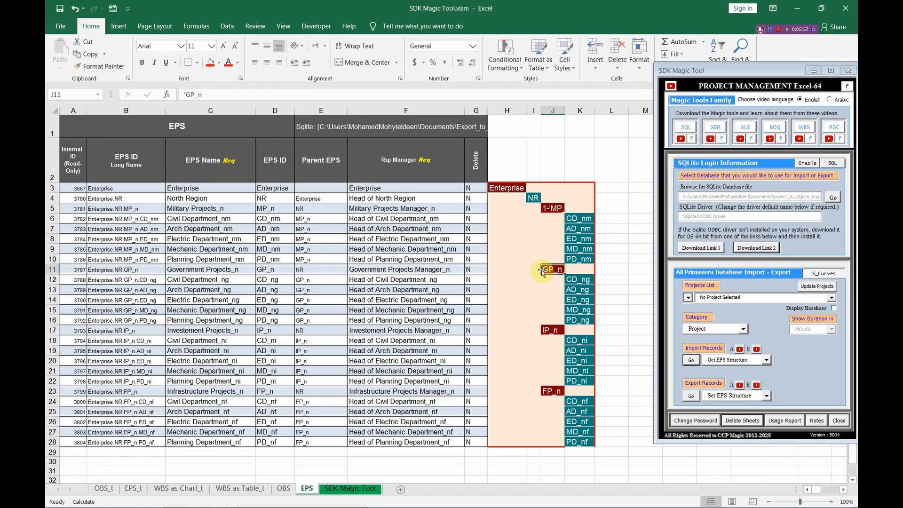
key("Left")
key("Left")
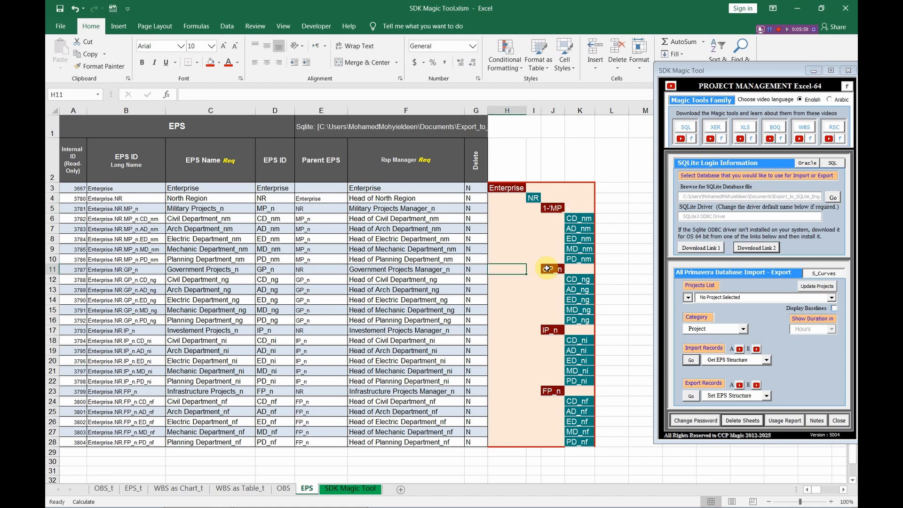
double_click(542, 269)
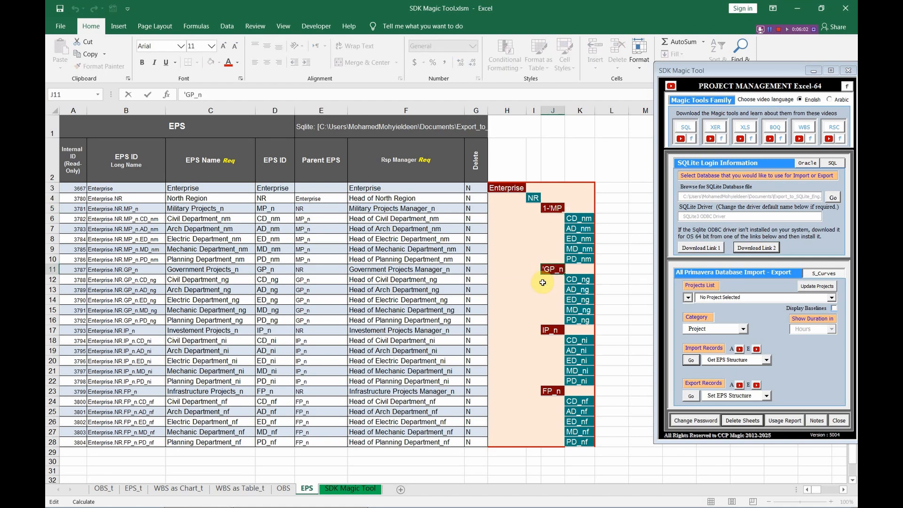
type("1")
key("BackSpace")
type("2-")
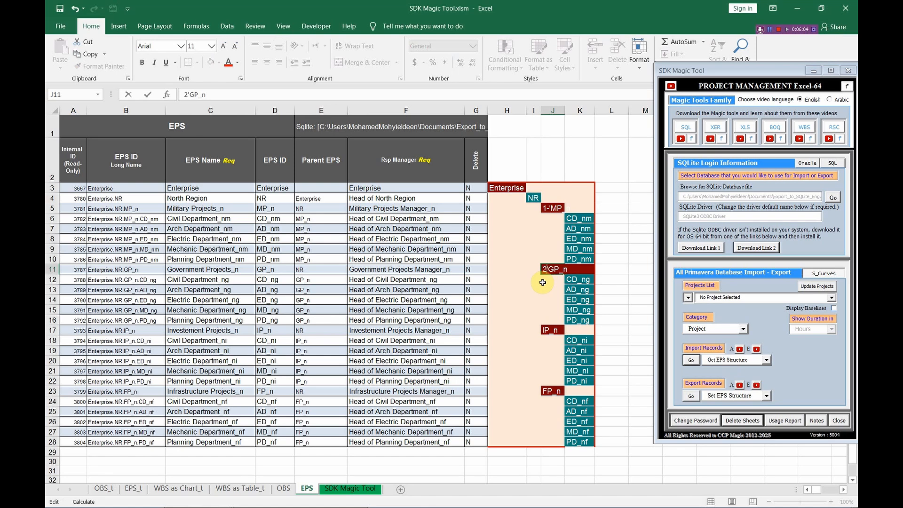
- Prefix the IP_n code in chart cell J17 with 3- and the FP_n code in J23 with 4-
double_click(544, 332)
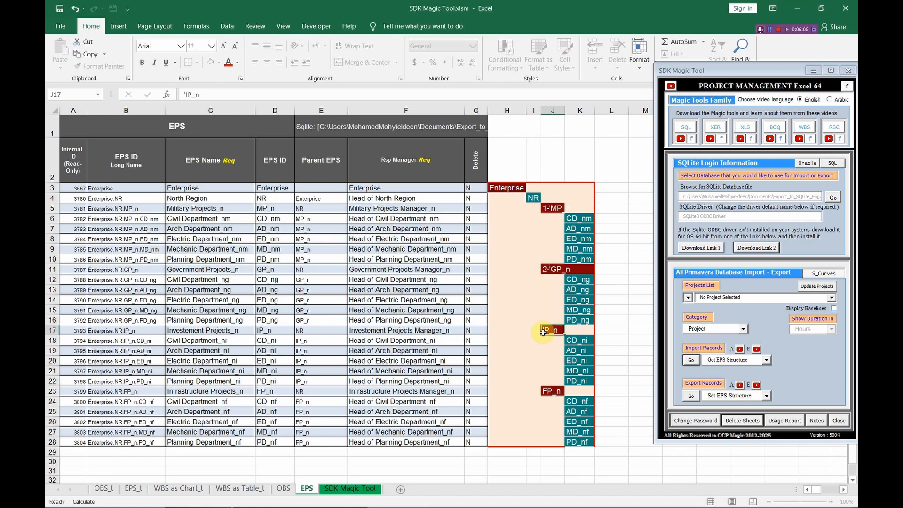
type("3-")
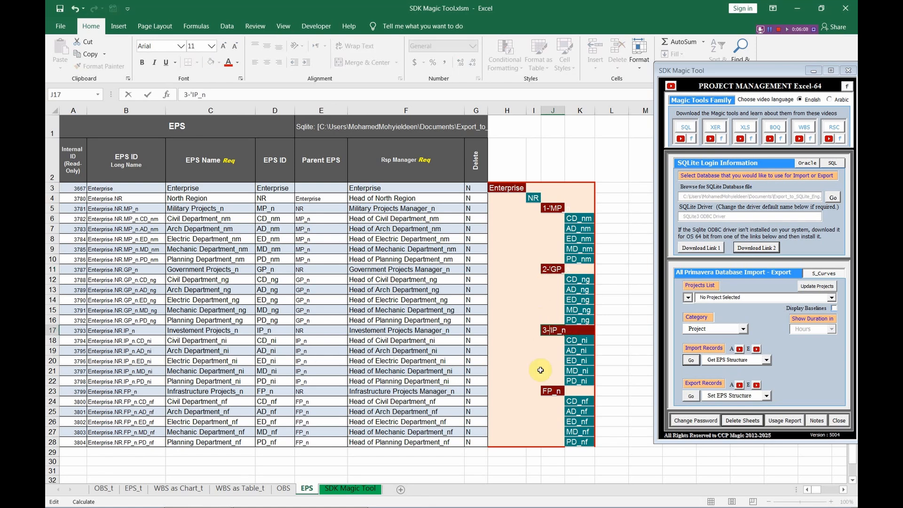
double_click(544, 394)
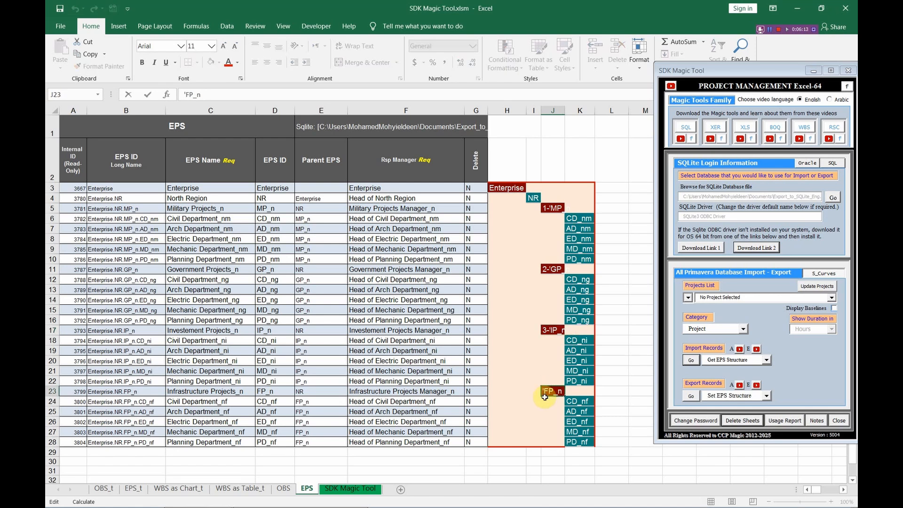
type("4")
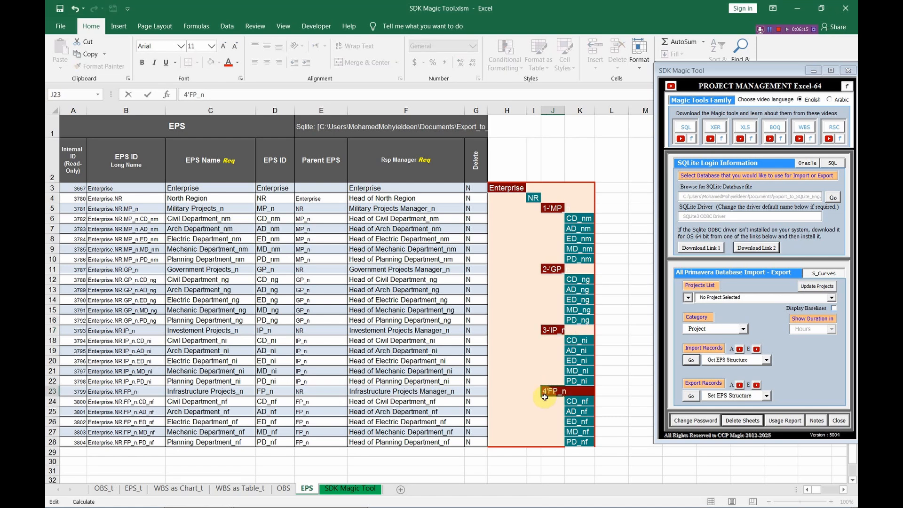
type("-")
left_click(503, 187)
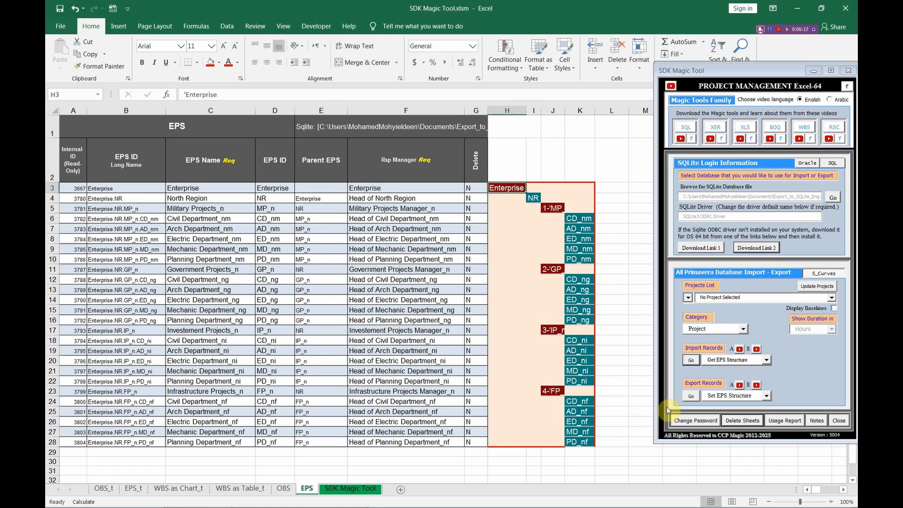
- Export the renumbered EPS codes with Set EPS Structure and reimport the EPS table with Get EPS Structure
left_click(691, 396)
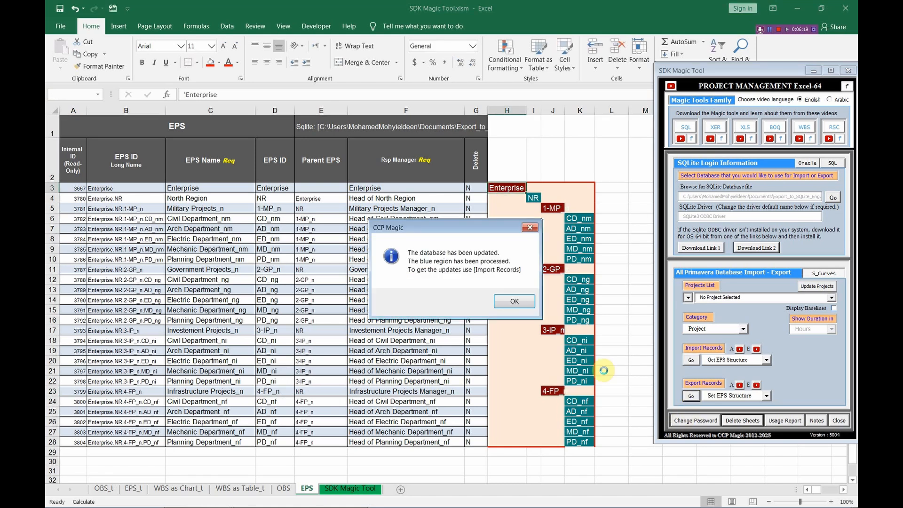
left_click(516, 302)
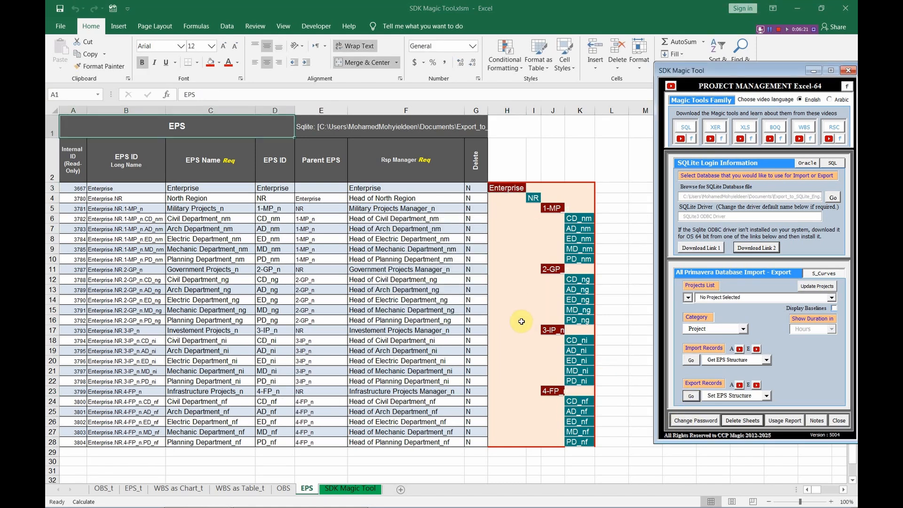
left_click(692, 359)
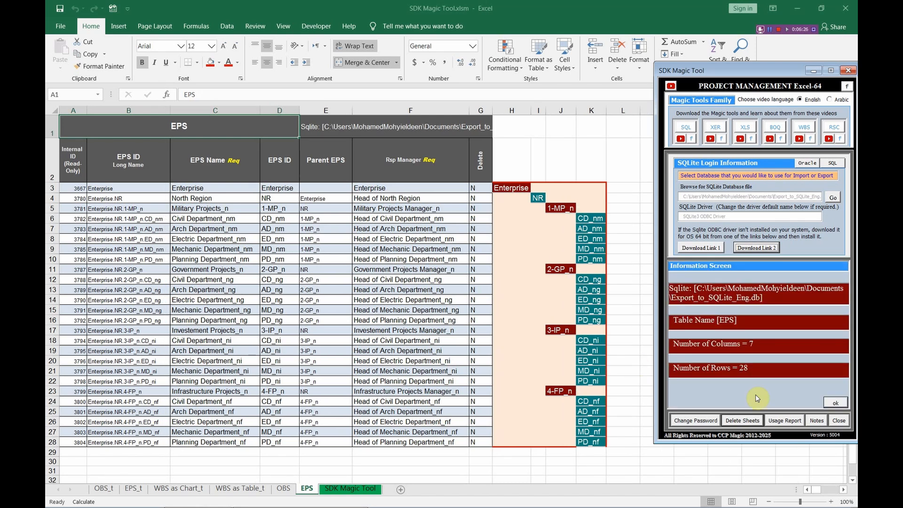
left_click(835, 403)
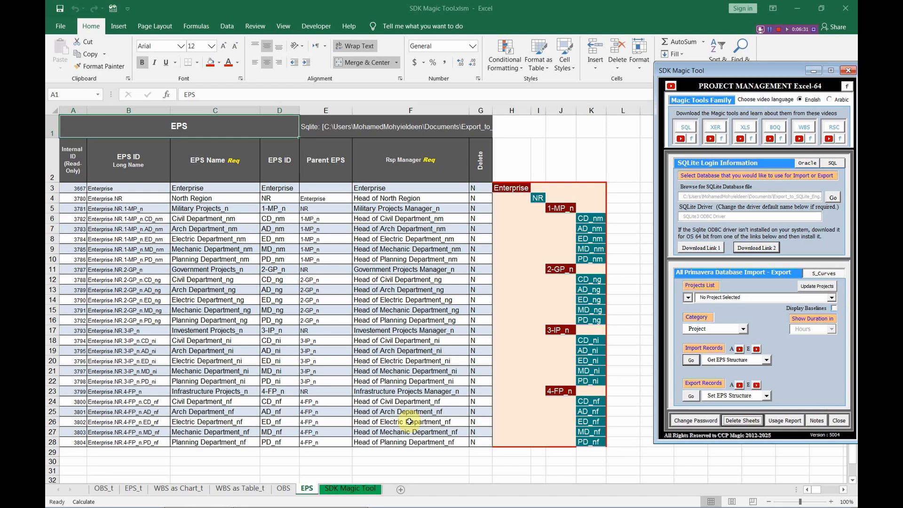
- Switch to Primavera P6 and refresh the project data to load the renamed EPS codes
key("alt+Tab")
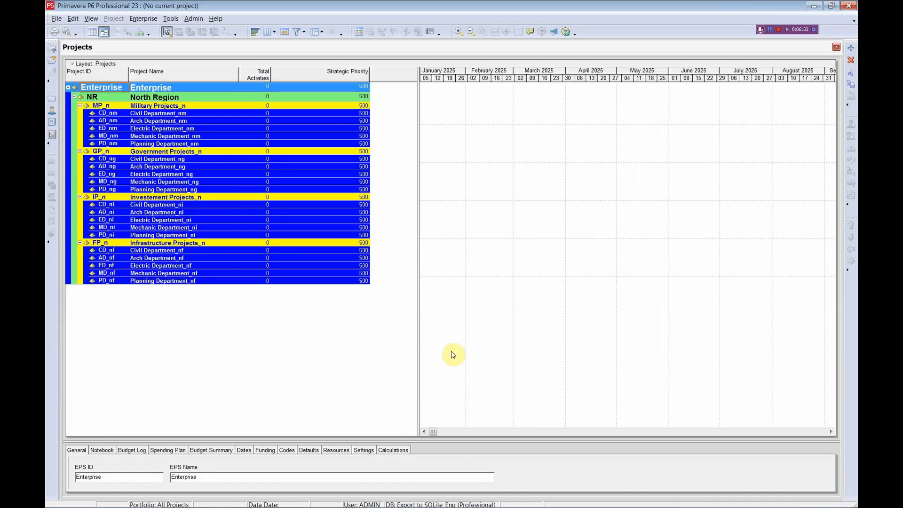
left_click(56, 18)
left_click(71, 33)
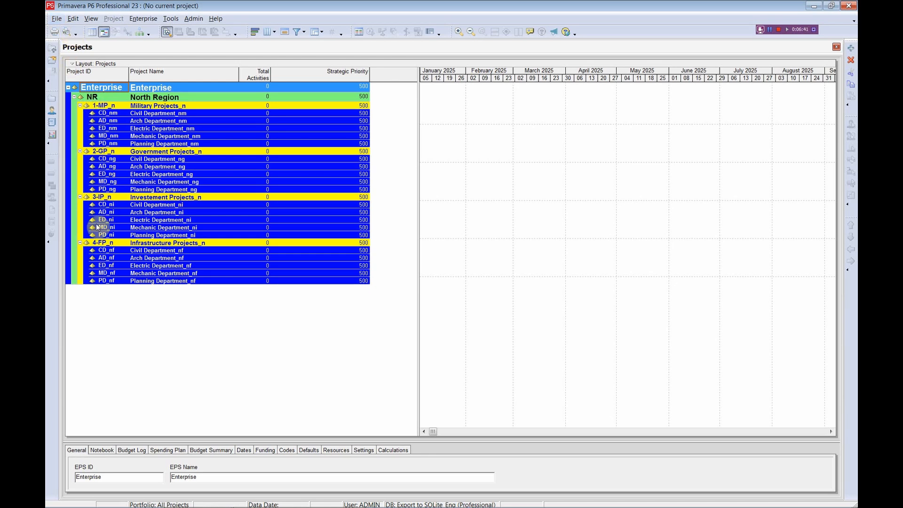
- Switch back to Excel, move the SDK Magic Tool form closer to the EPS table and open the SDK Magic Tool sheet
key("alt+Tab")
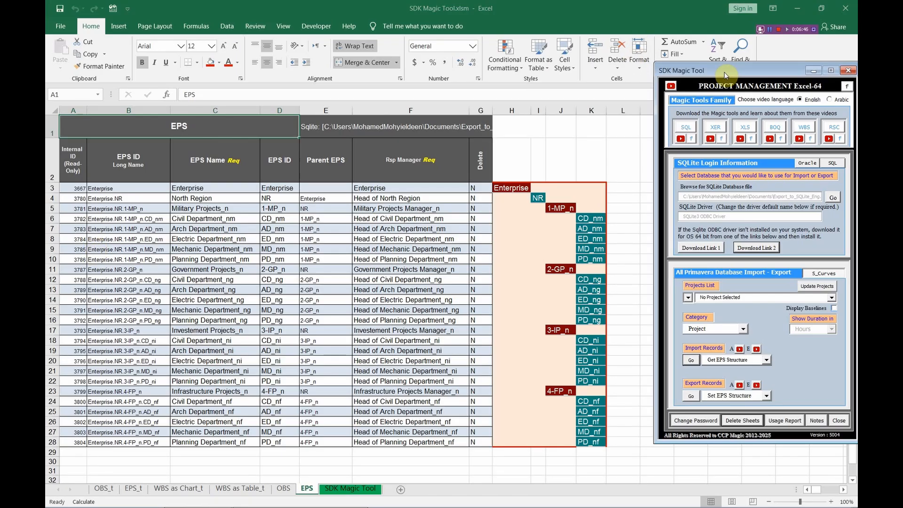
left_click_drag(718, 74, 642, 79)
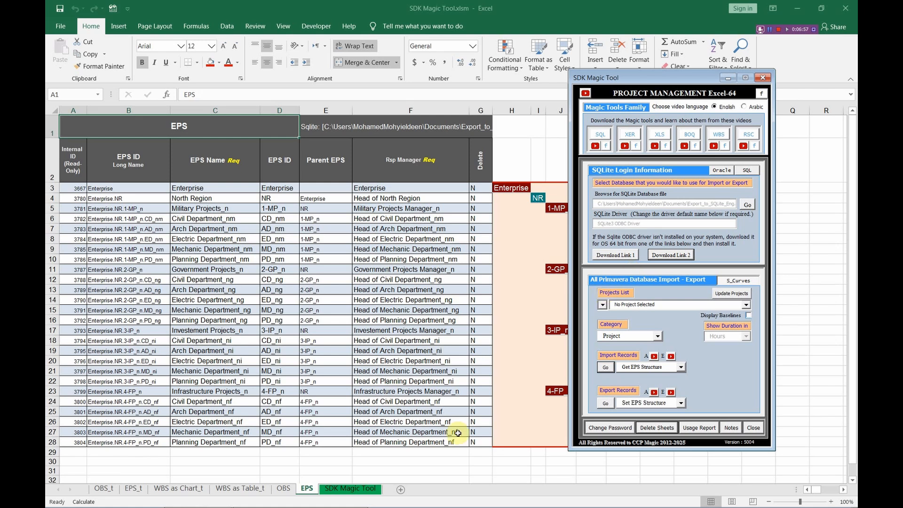
left_click(366, 489)
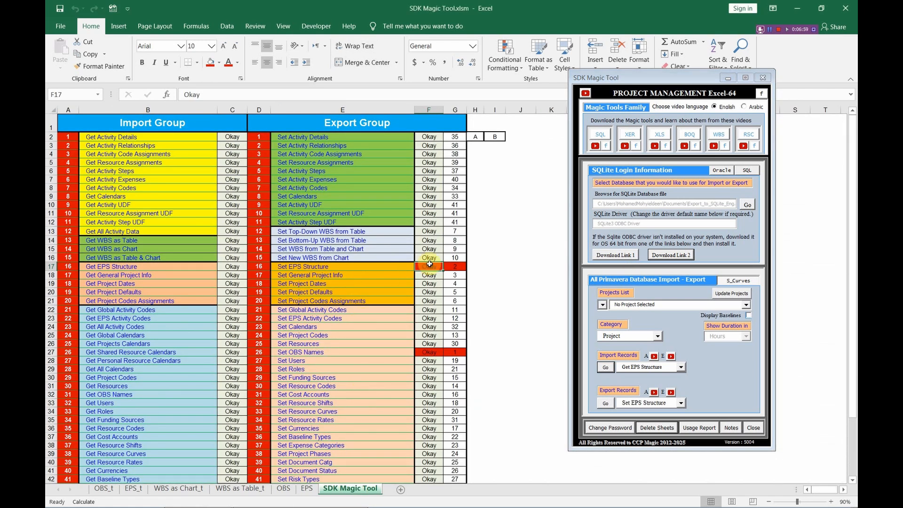